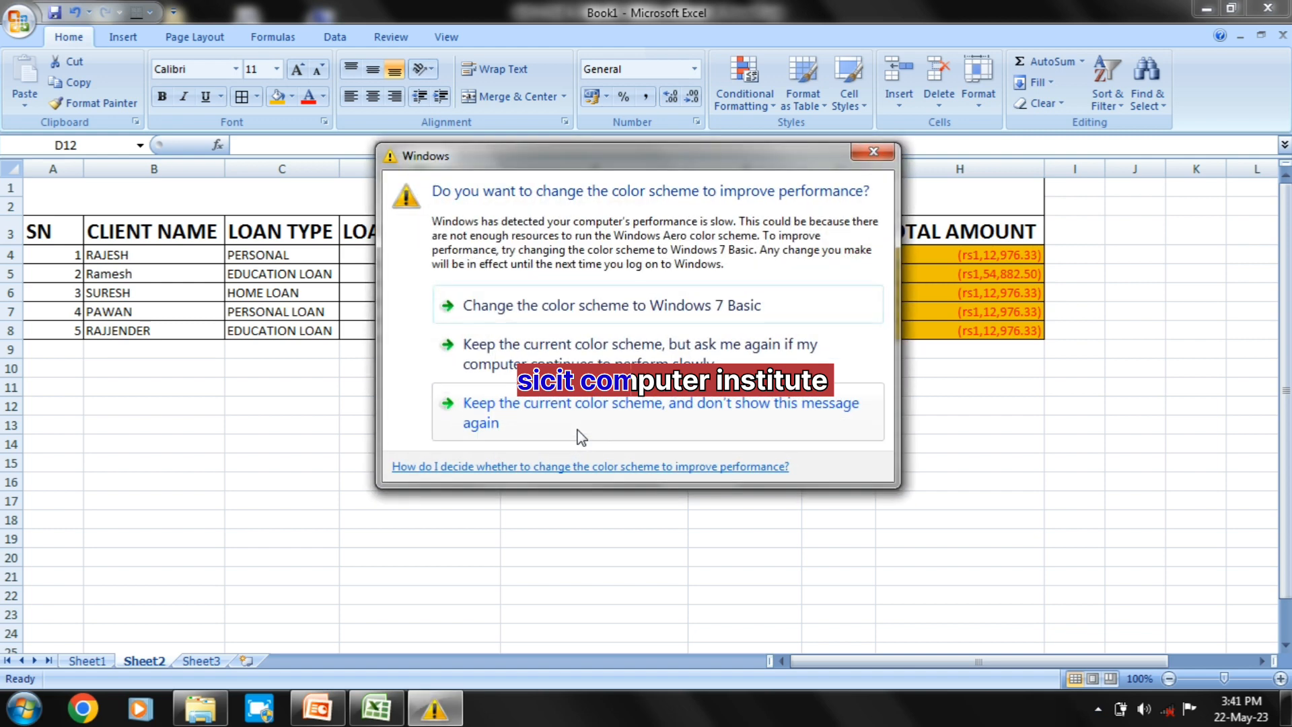
- Dismiss the Windows color scheme prompt and change the loan type in cell C8 to "bussiness LOAN"
left_click(874, 157)
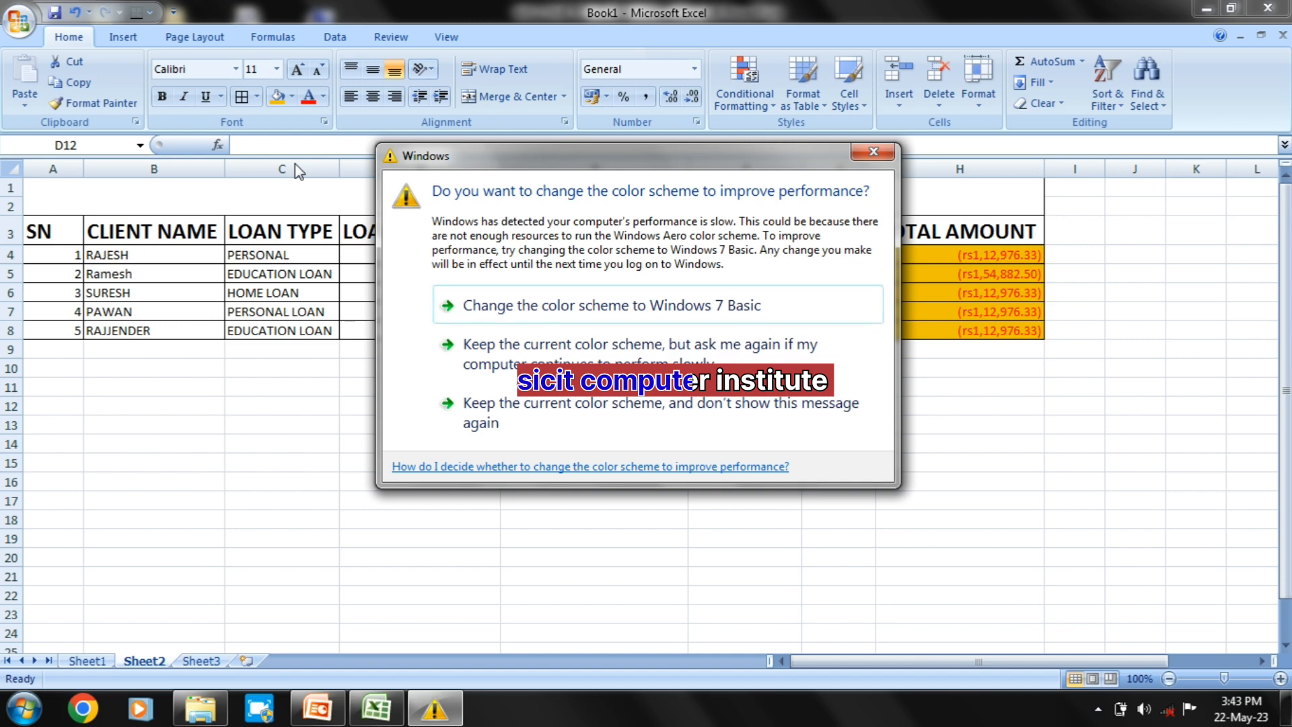
left_click(874, 152)
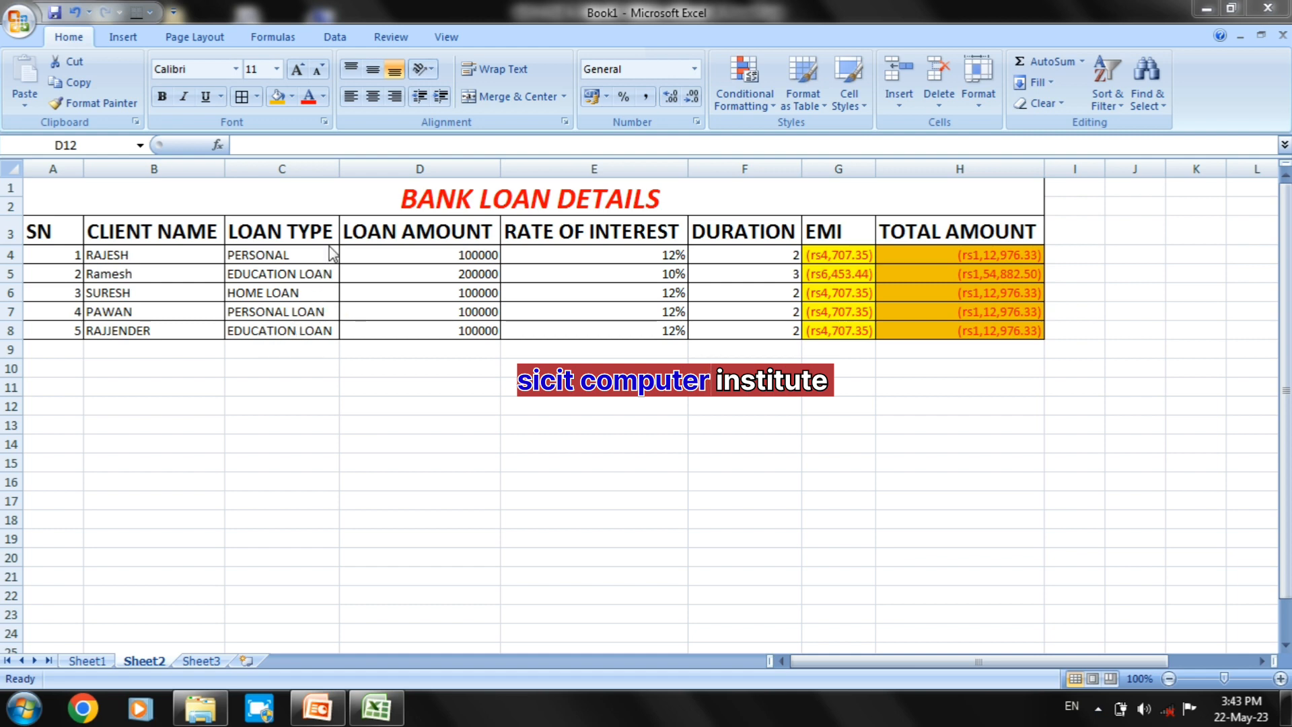
left_click(327, 331)
left_click(324, 332)
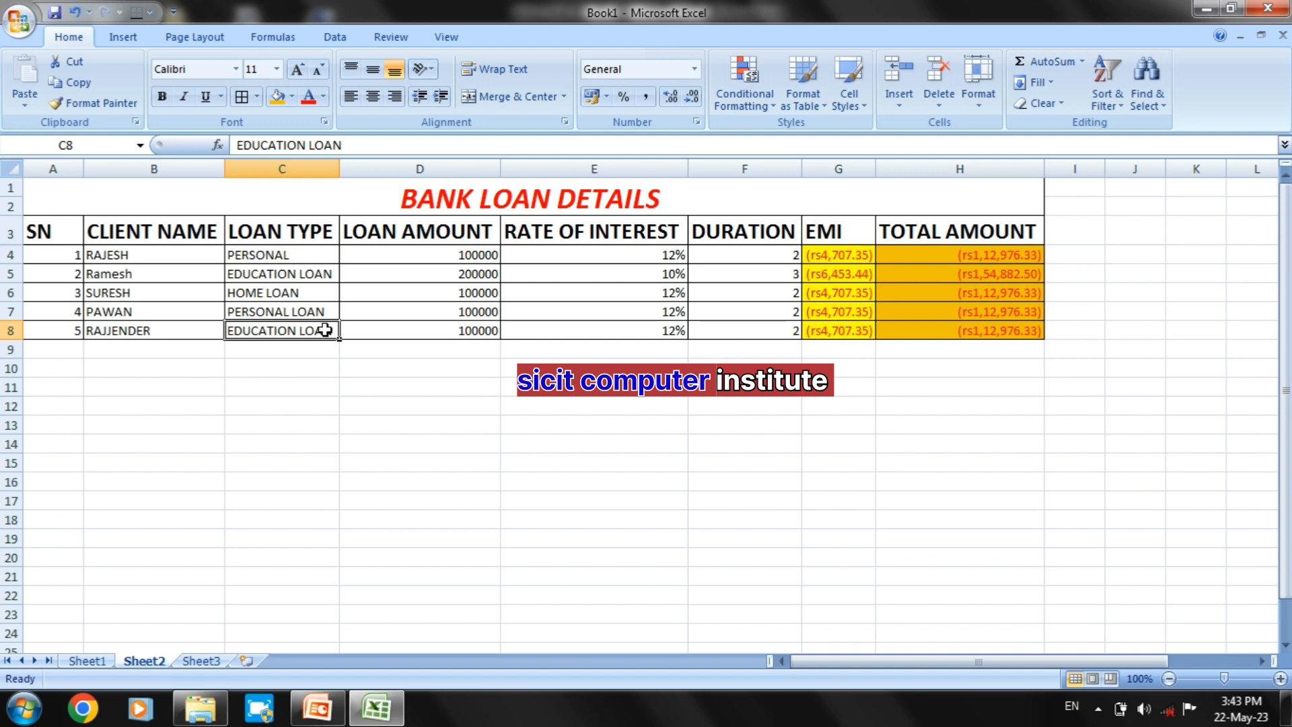
double_click(325, 330)
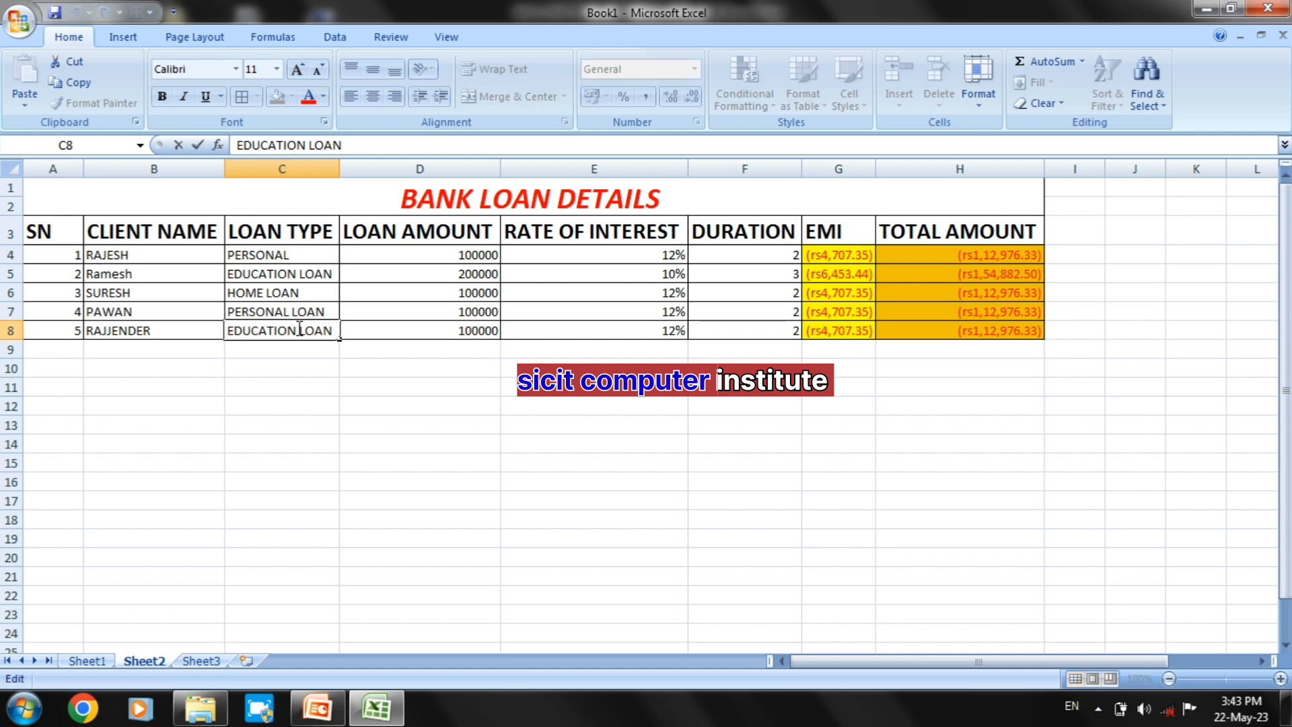
key("BackSpace")
key("BackSpace")
key("BackSpace")
key("BackSpace")
key("BackSpace")
key("BackSpace")
key("BackSpace")
key("BackSpace")
key("BackSpace")
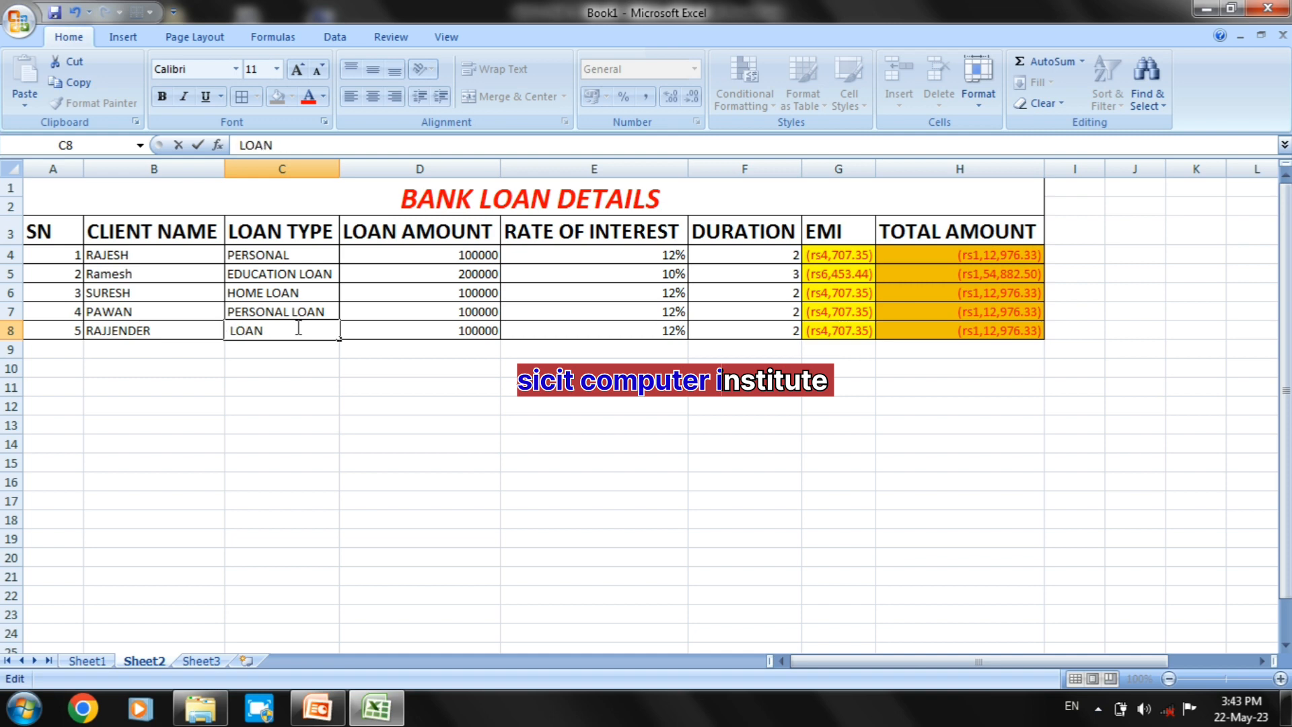
type("bussiness")
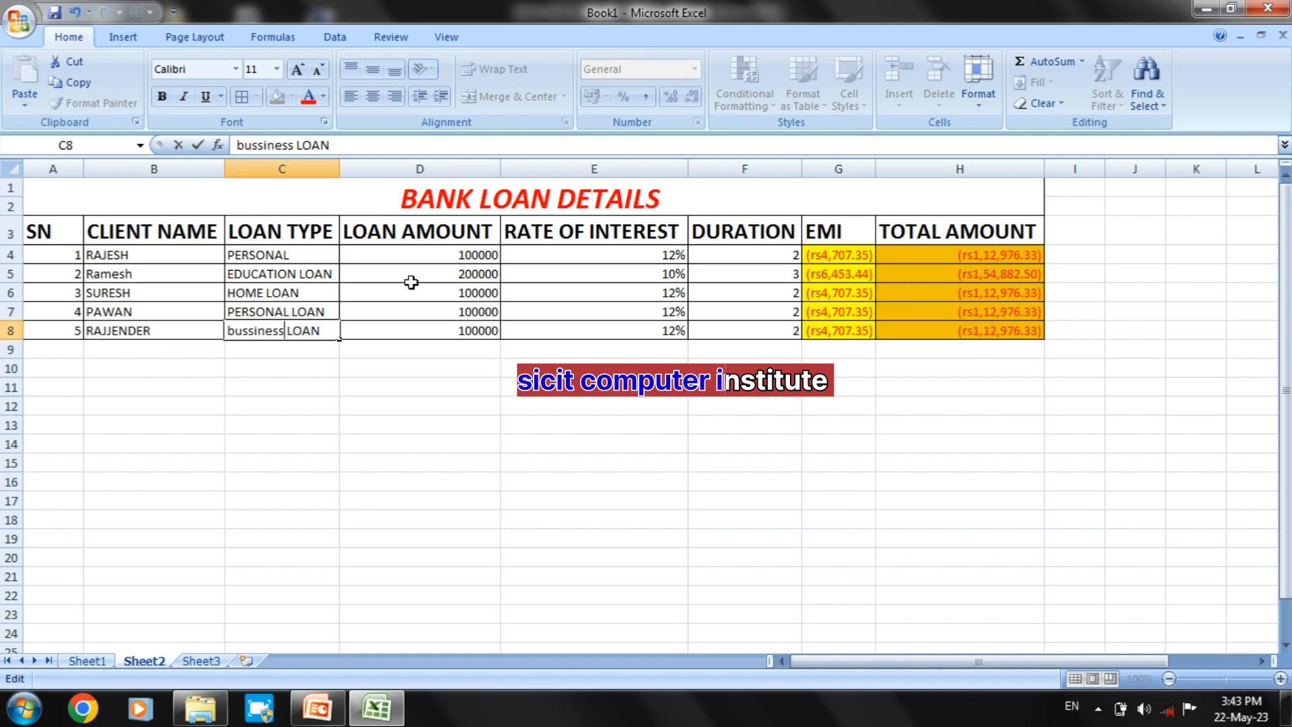
left_click(376, 371)
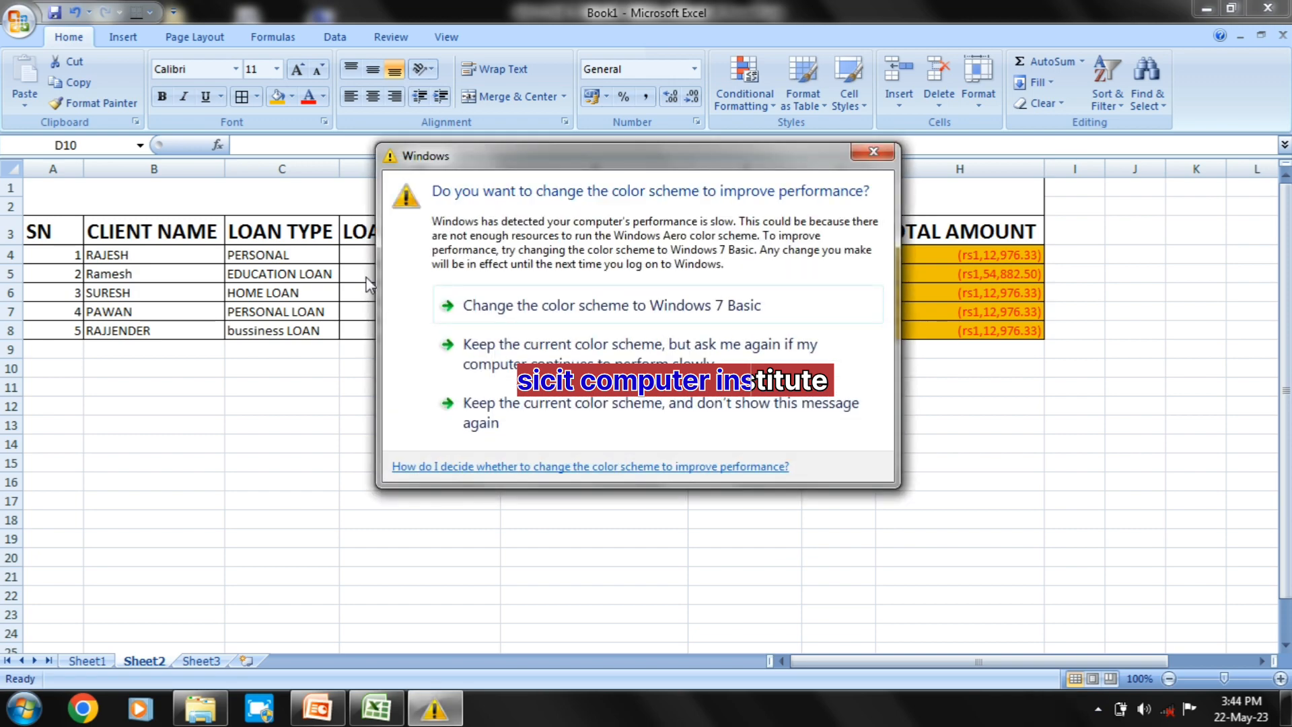
- Dismiss the color scheme prompts and examine the loan amount, rate of interest, duration and EMI formula in row 4
left_click(874, 156)
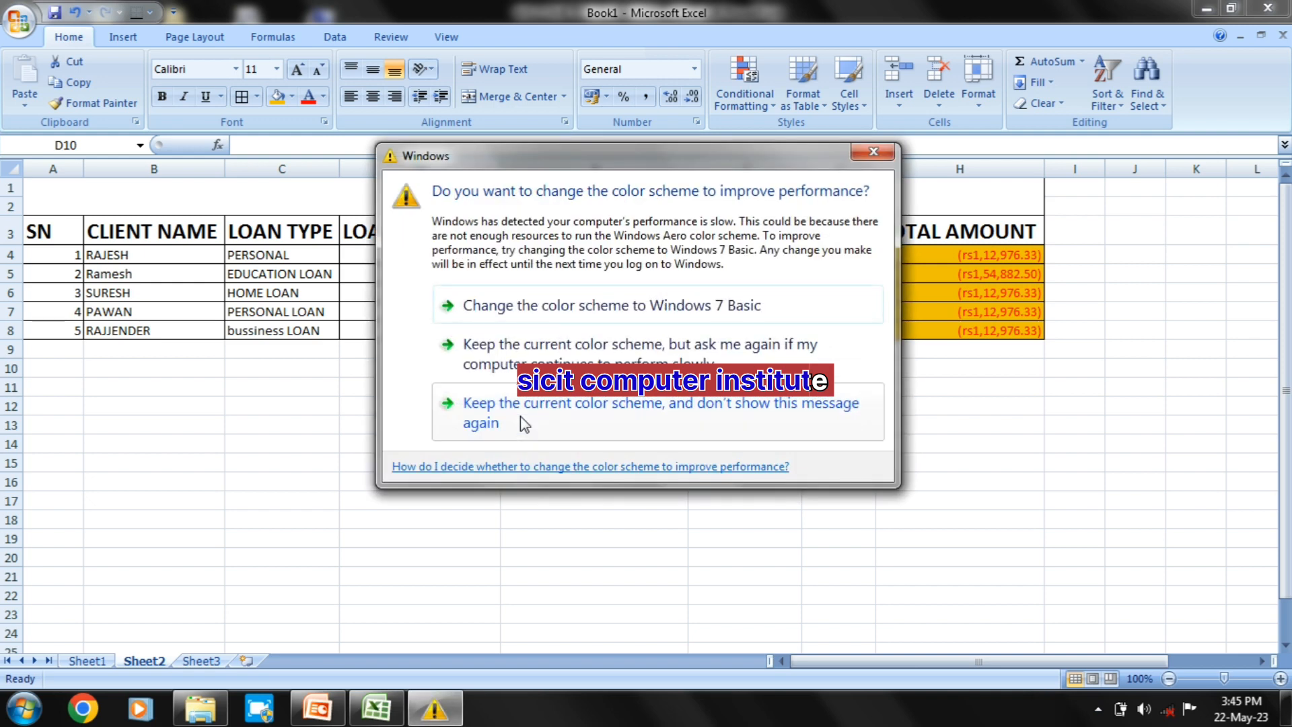
left_click(877, 146)
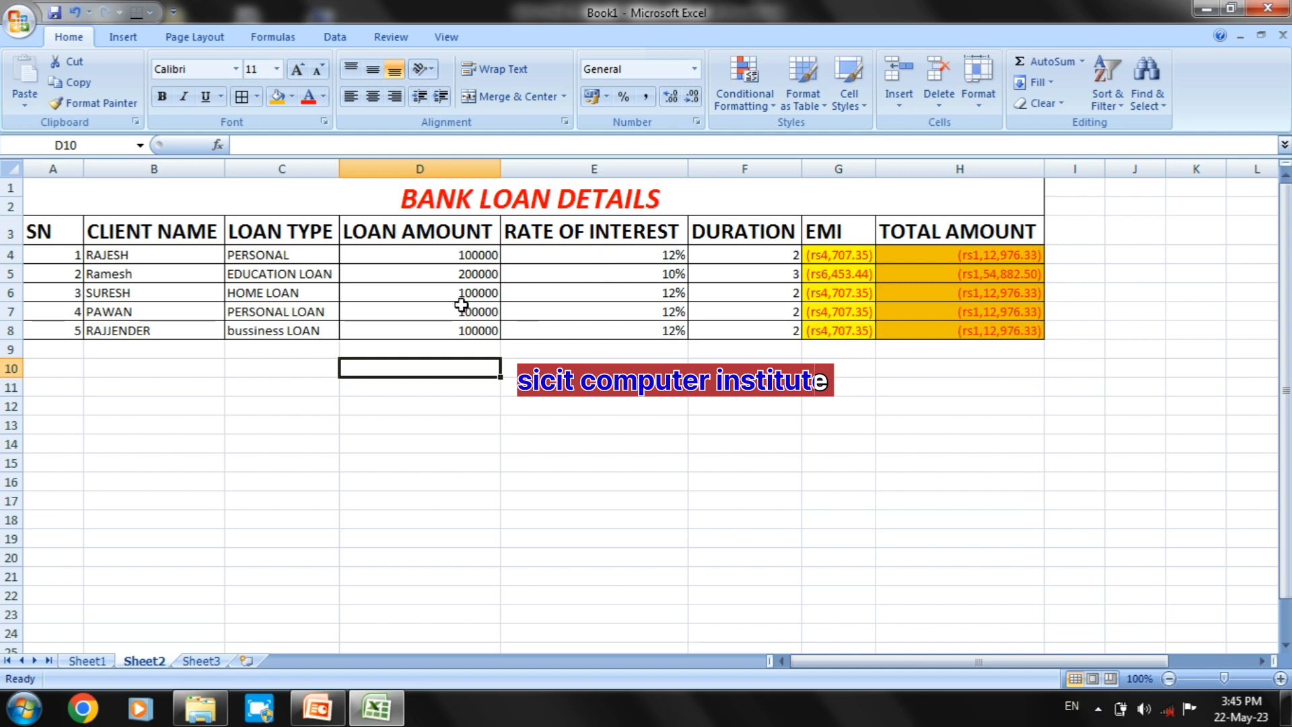
left_click(438, 255)
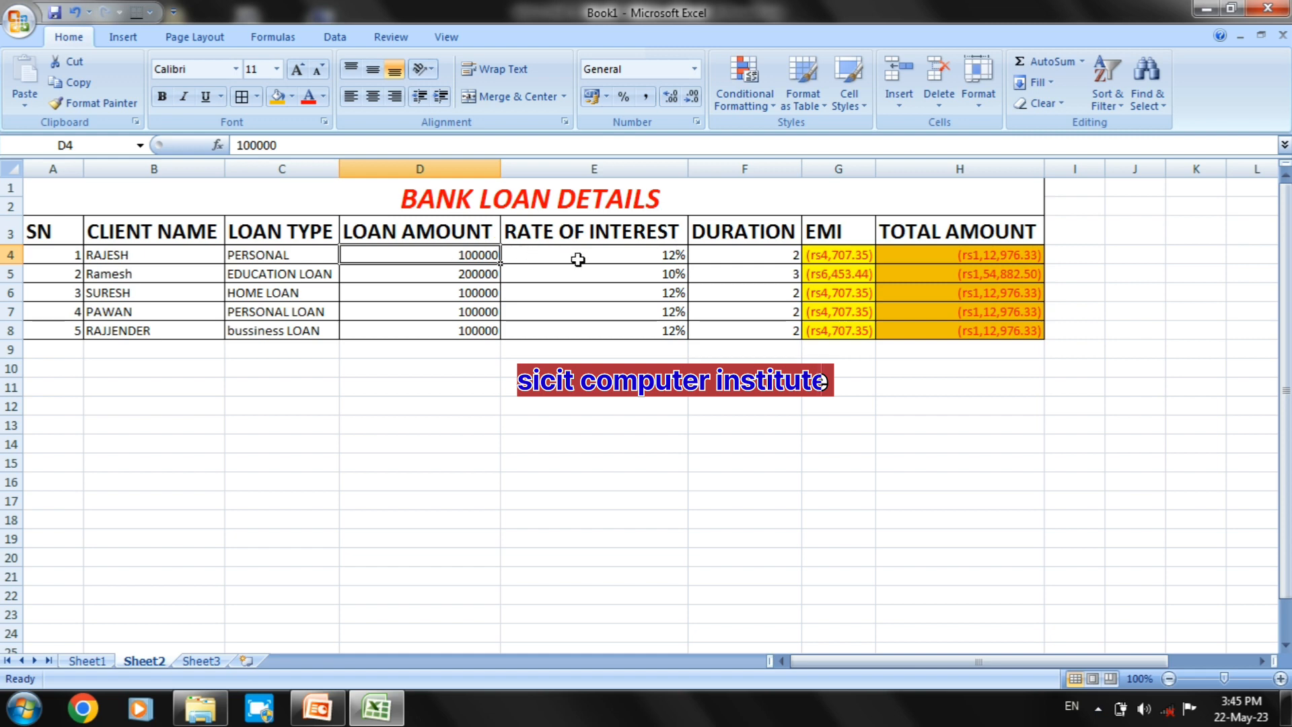
left_click(642, 260)
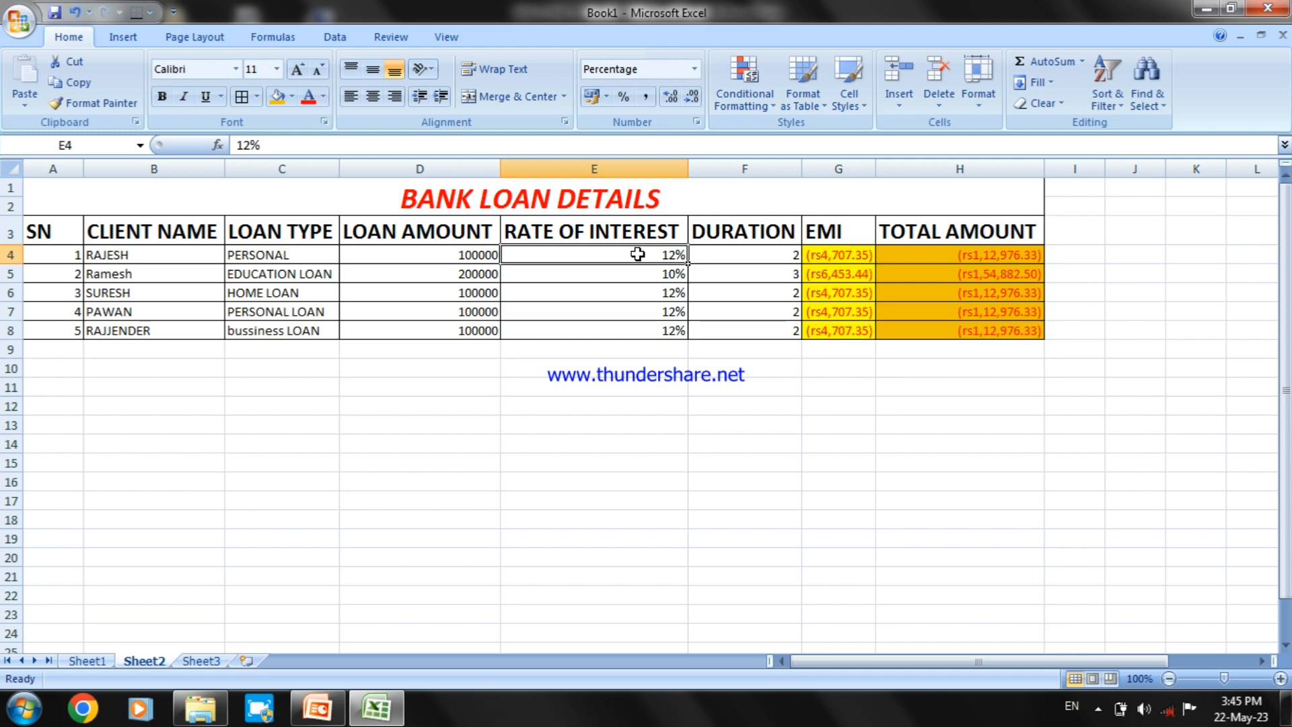
left_click(469, 253)
left_click(587, 253)
left_click(719, 252)
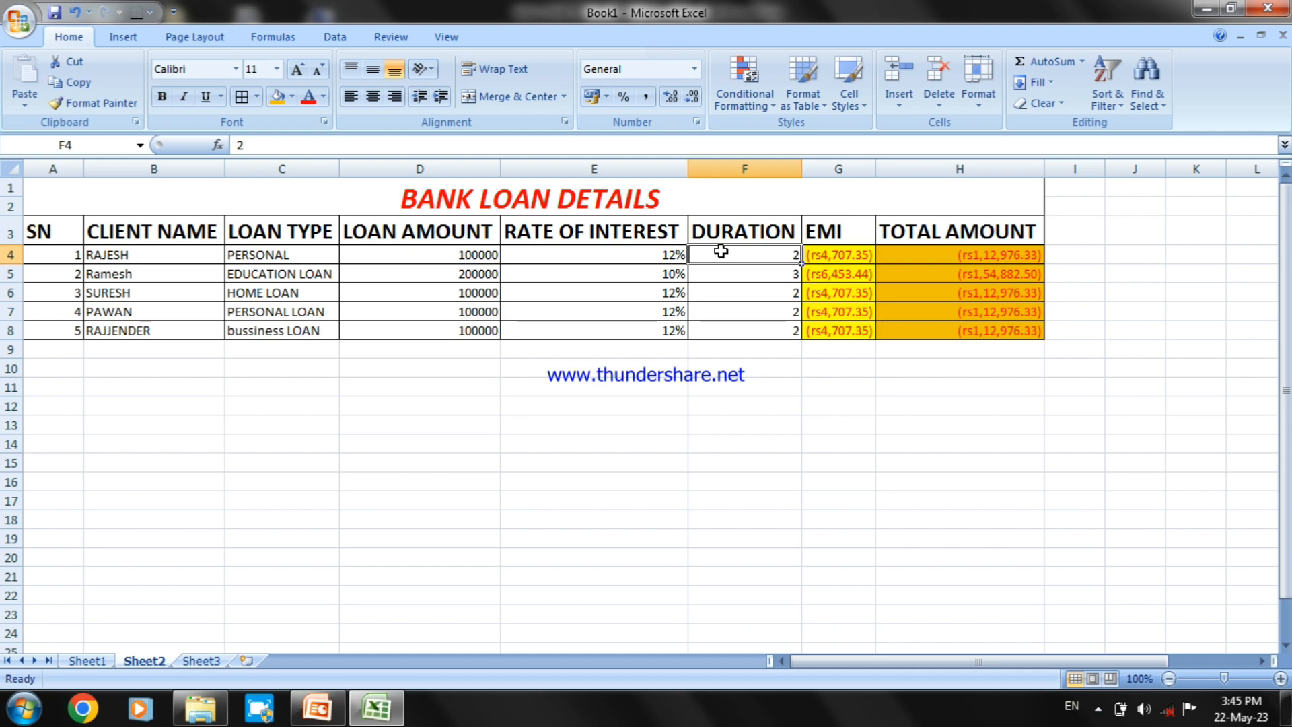
left_click(822, 232)
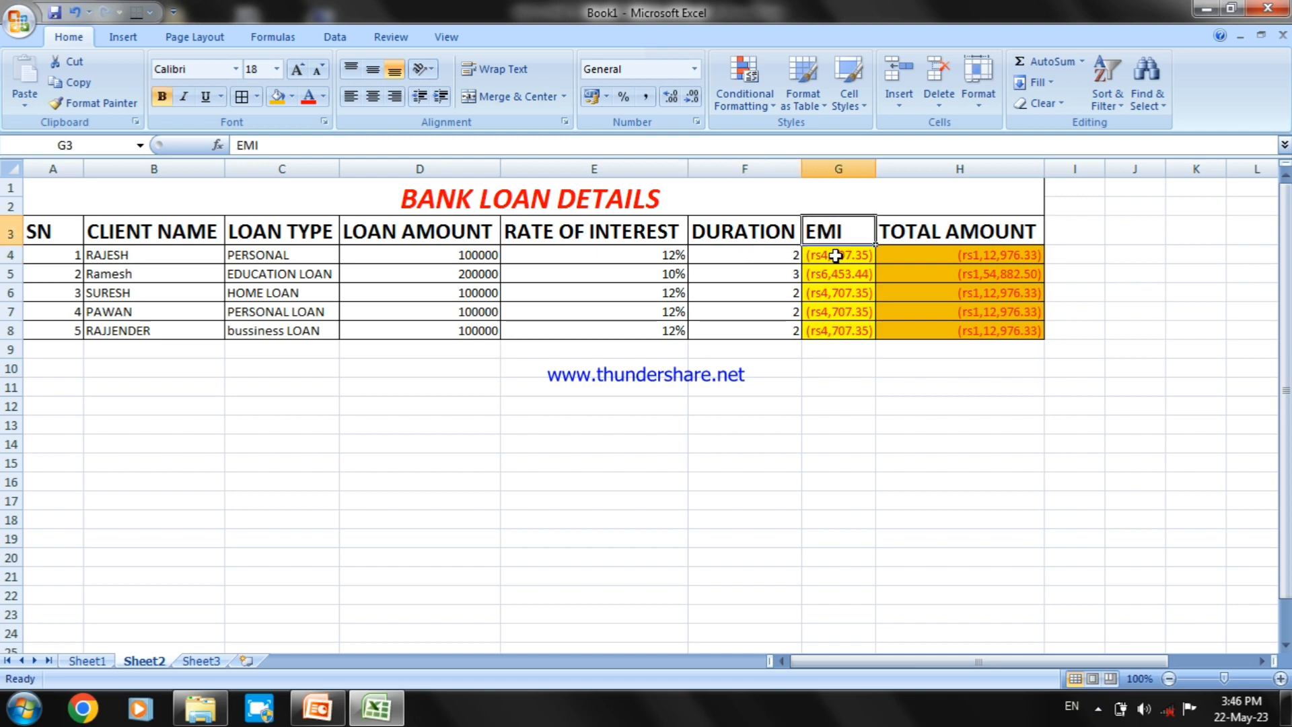
left_click(834, 254)
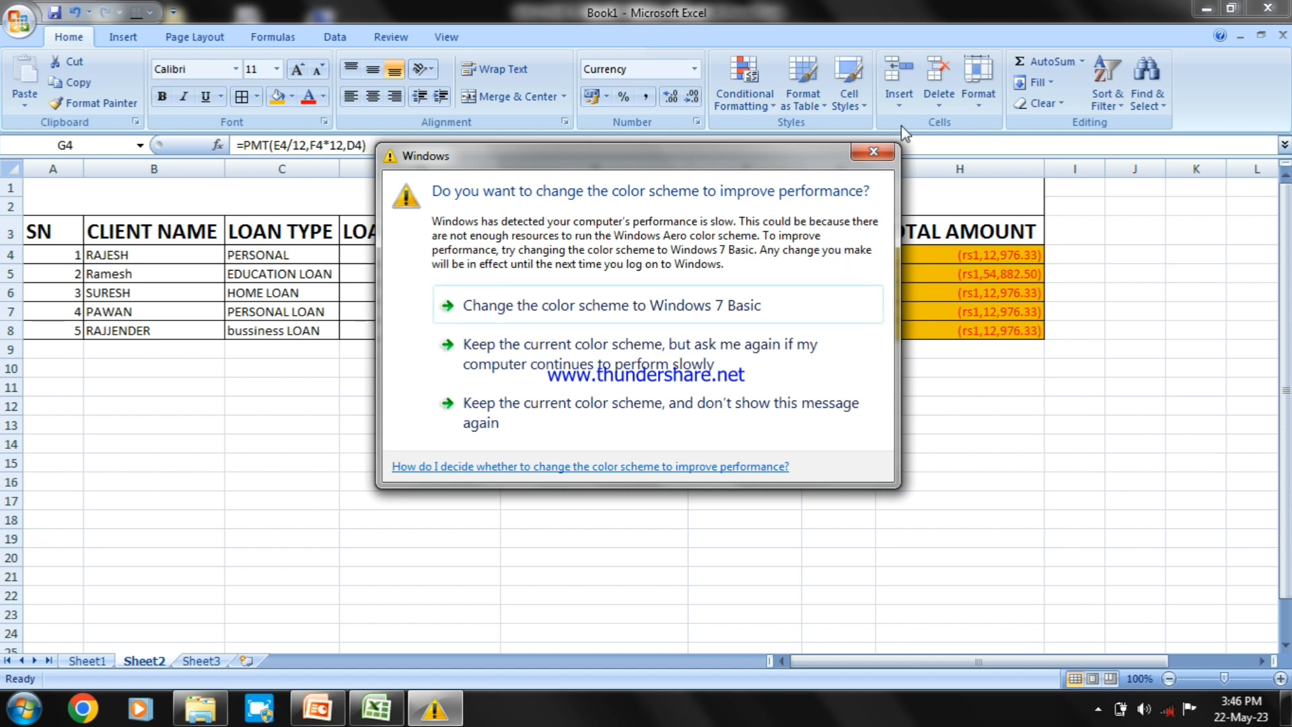
left_click(873, 151)
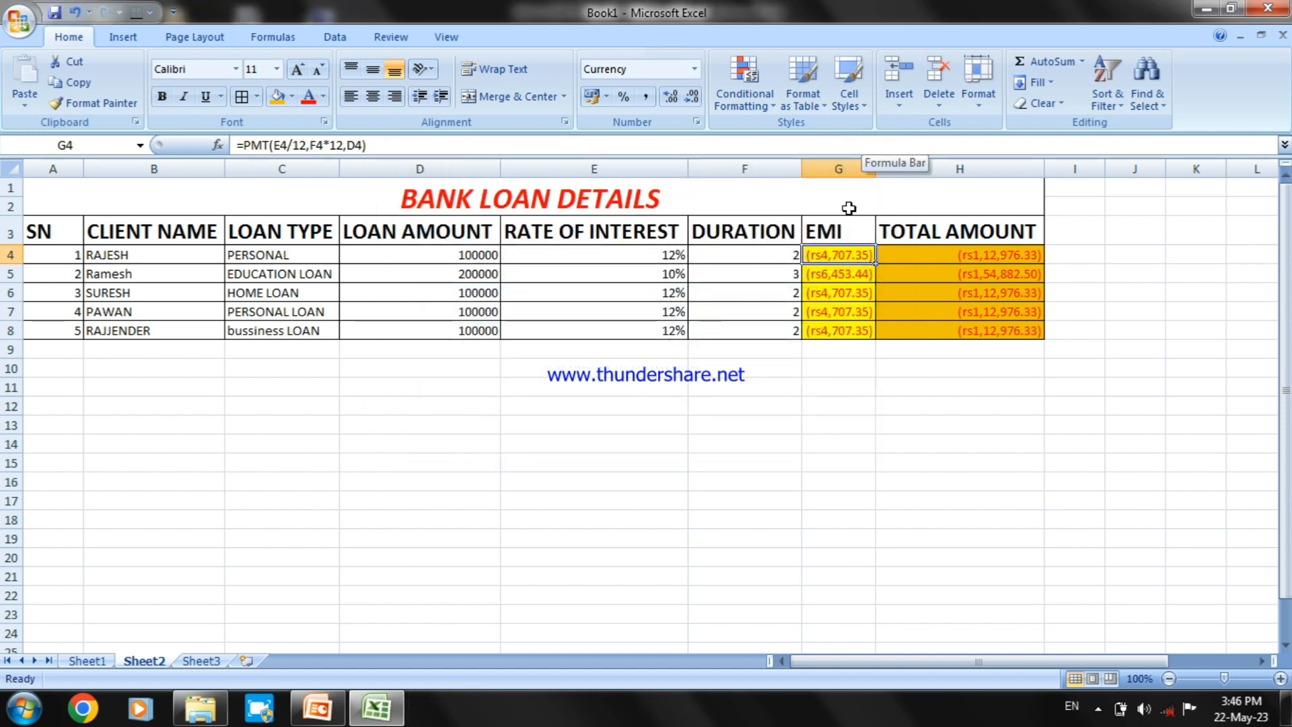
left_click(745, 386)
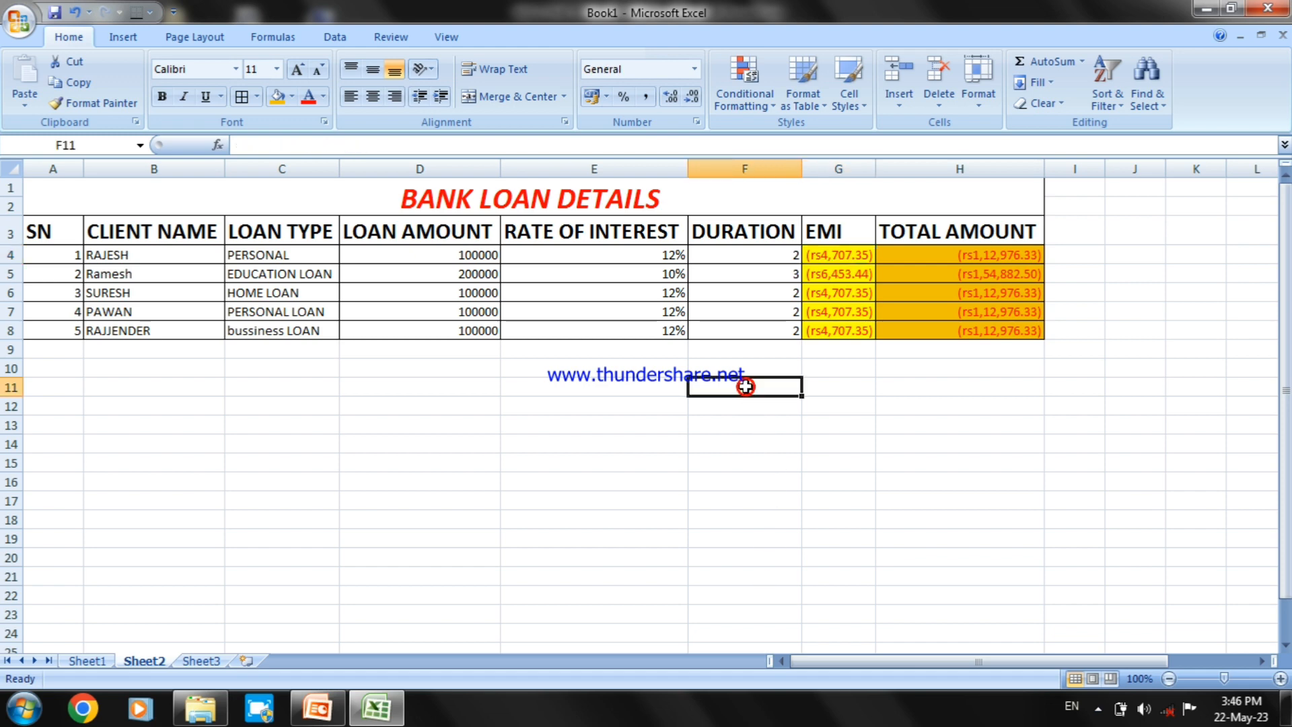
left_click(833, 252)
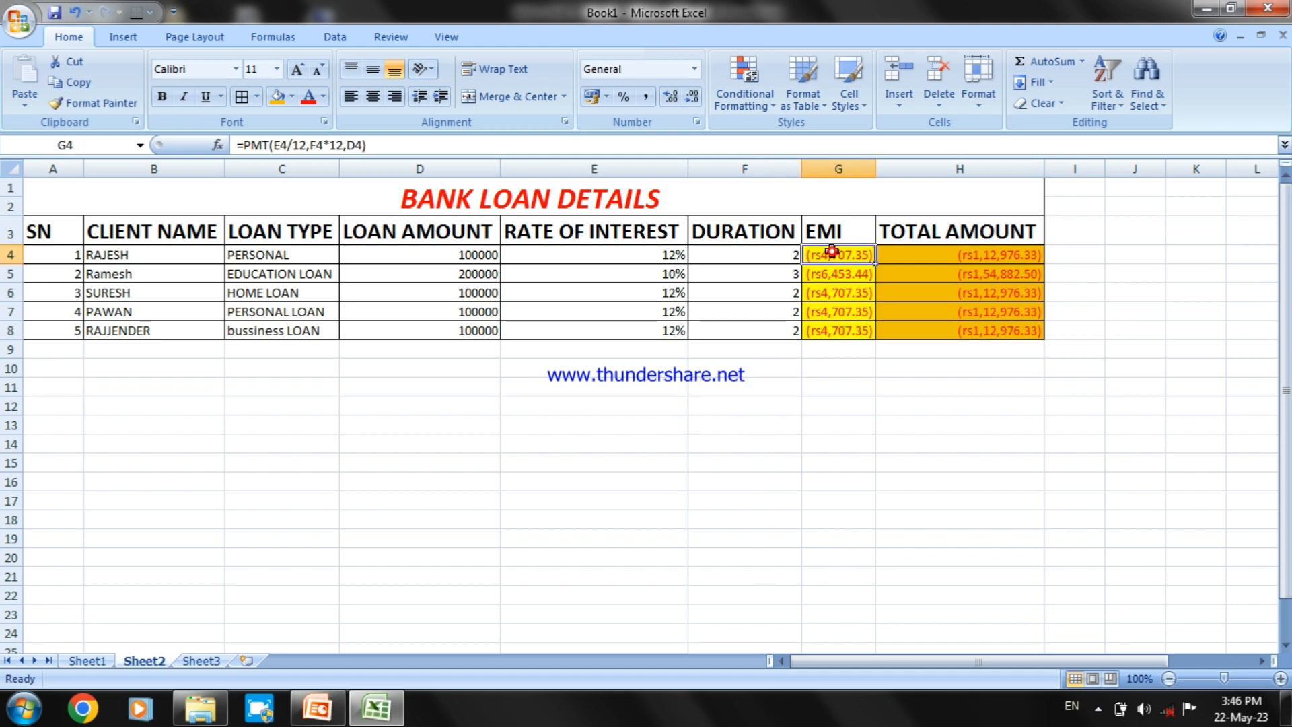
- Try to enter a PTM formula in the empty cell F12 below the loan table
left_click(735, 410)
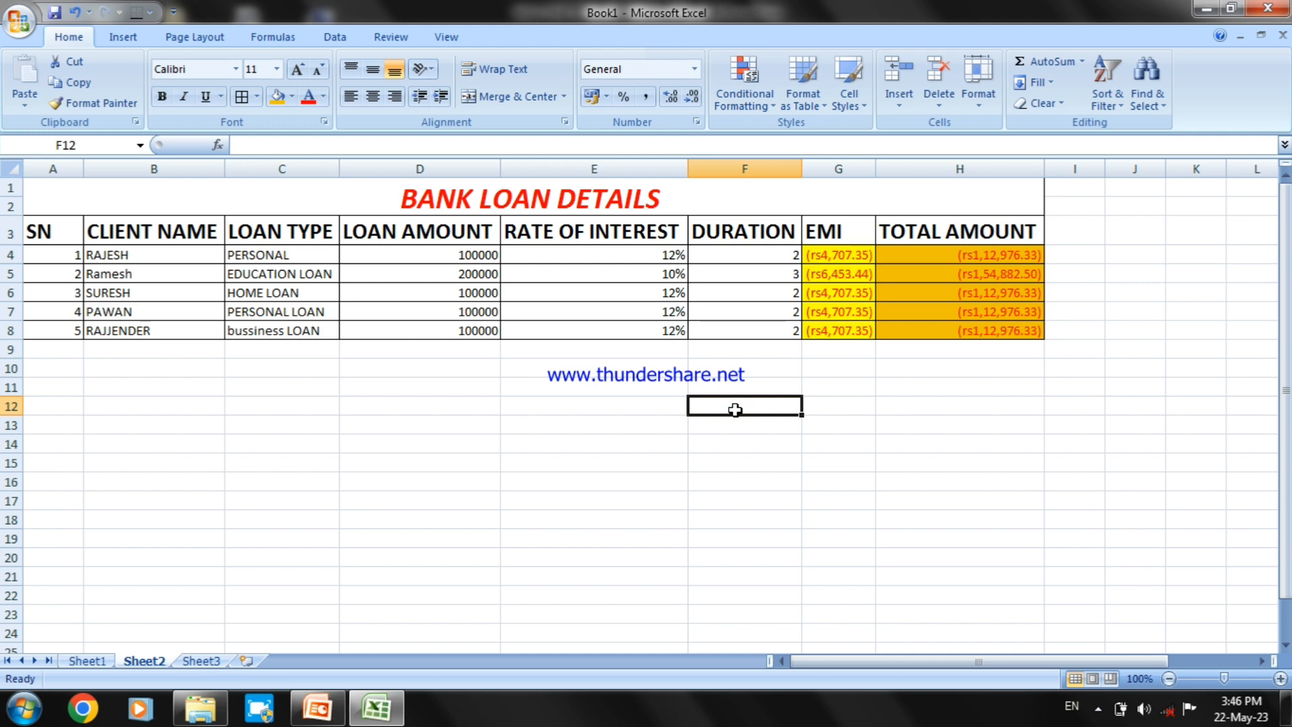
type("=")
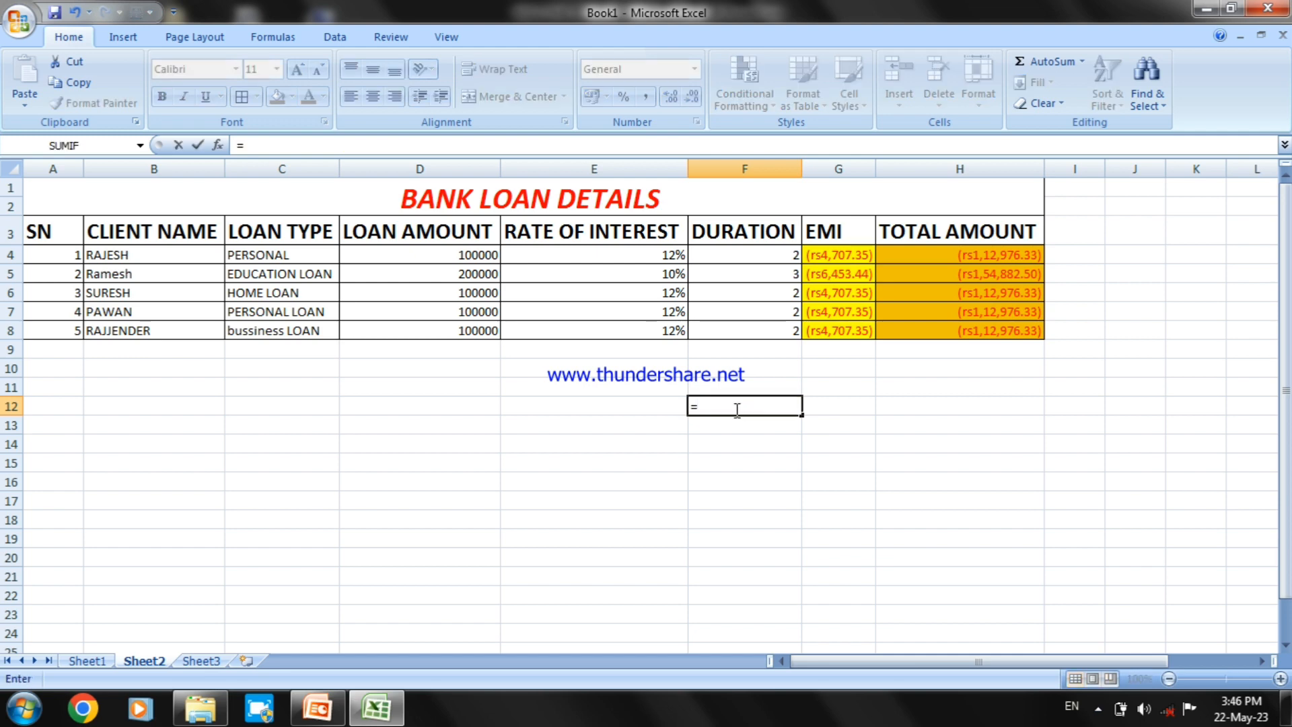
type("P")
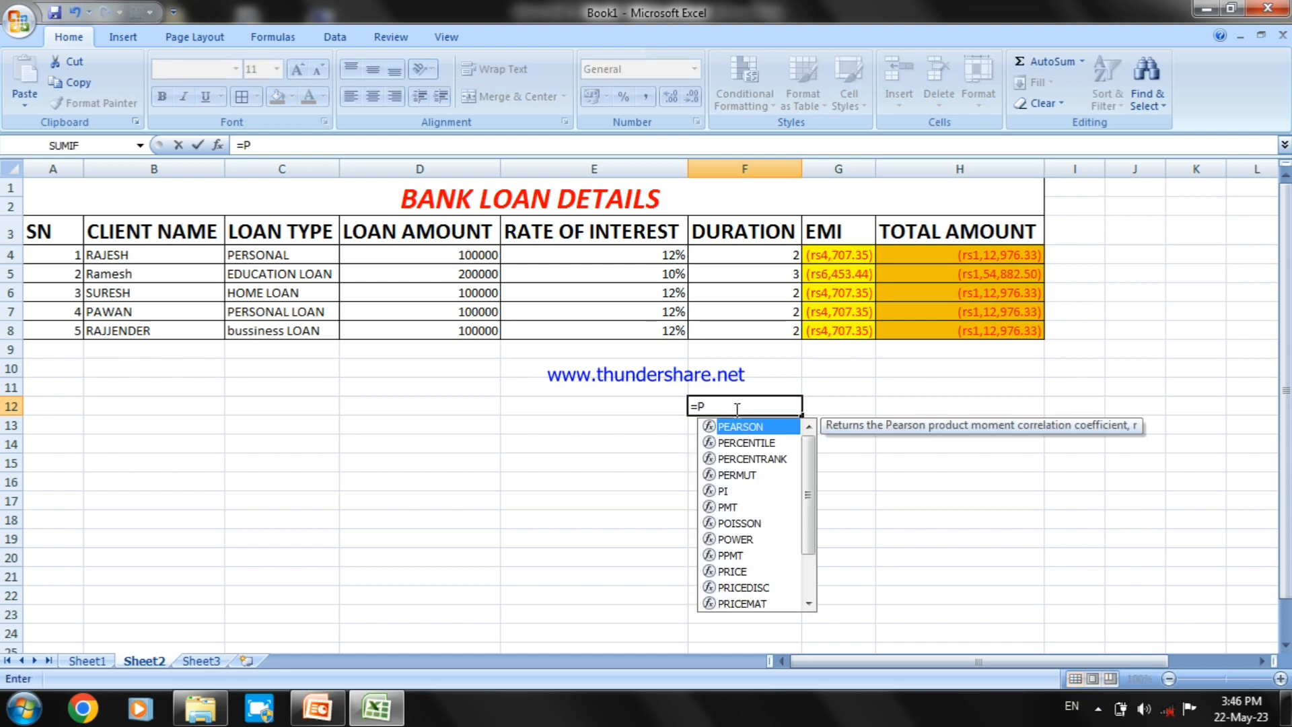
type("TN")
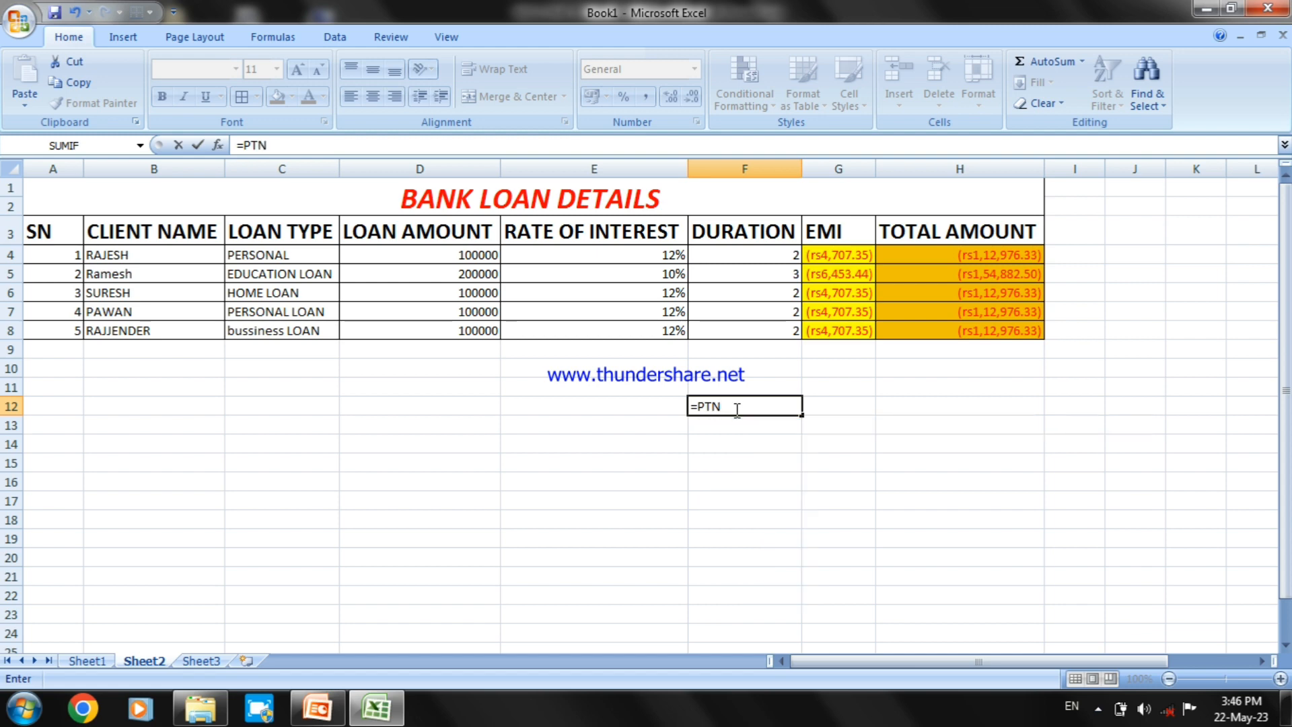
key("BackSpace")
type("M(")
left_click(899, 256)
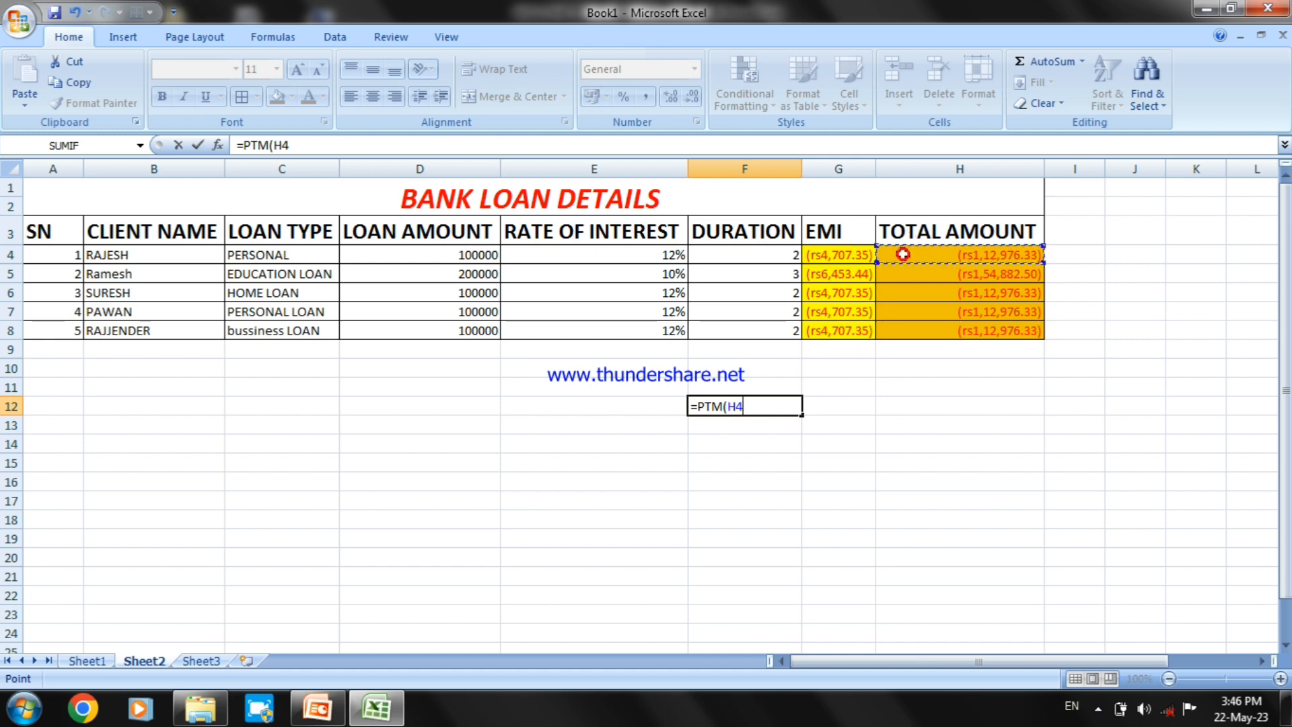
left_click(846, 258)
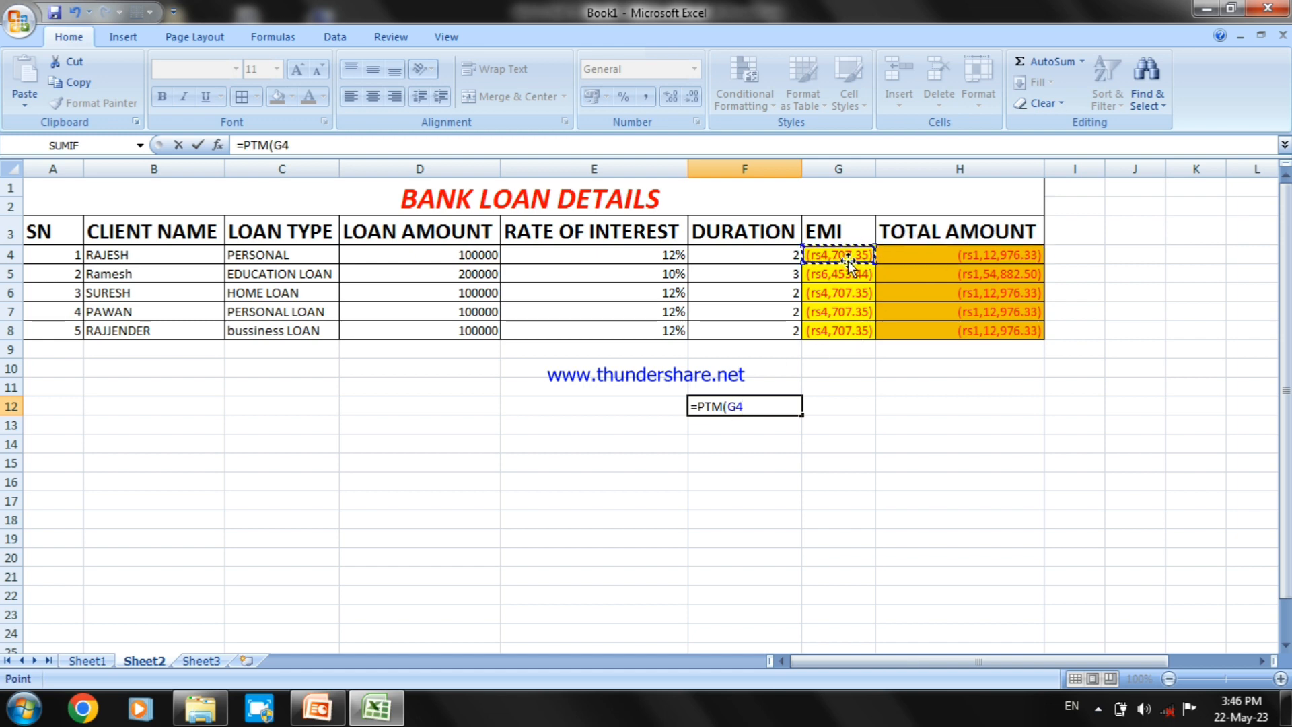
left_click(832, 426)
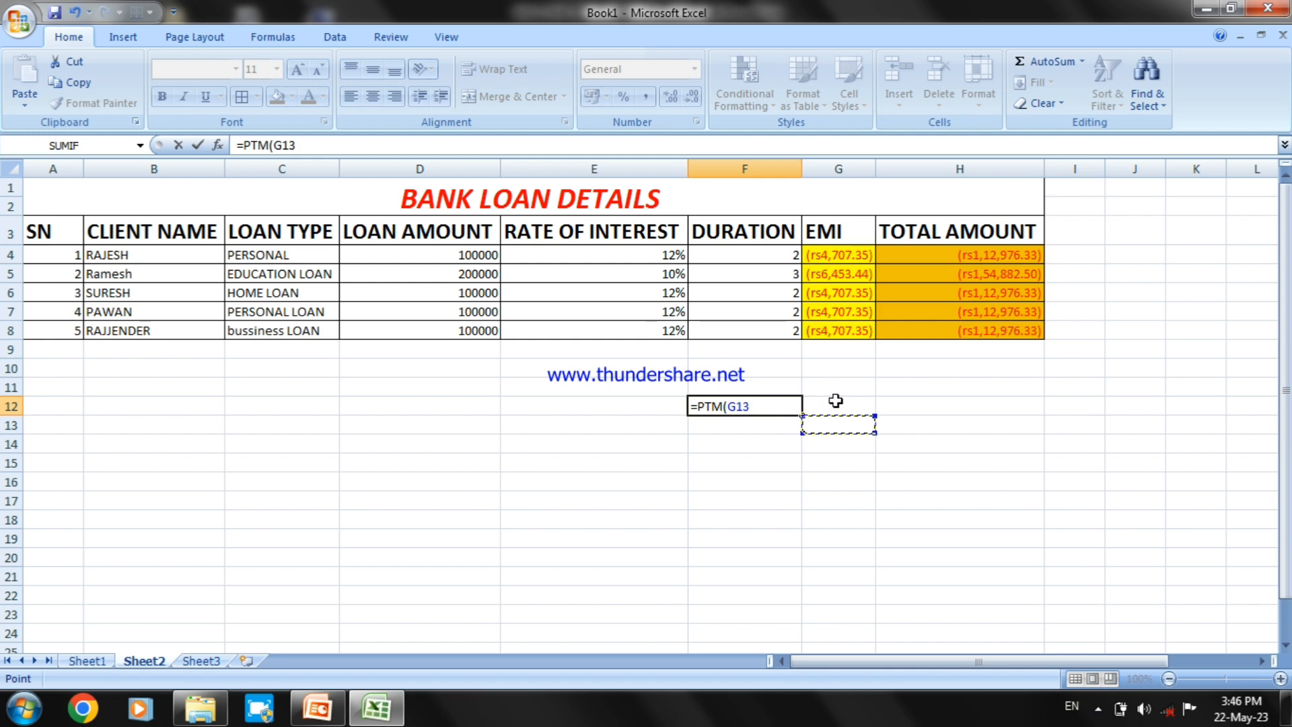
left_click(836, 401)
key("BackSpace")
key("BackSpace")
key("BackSpace")
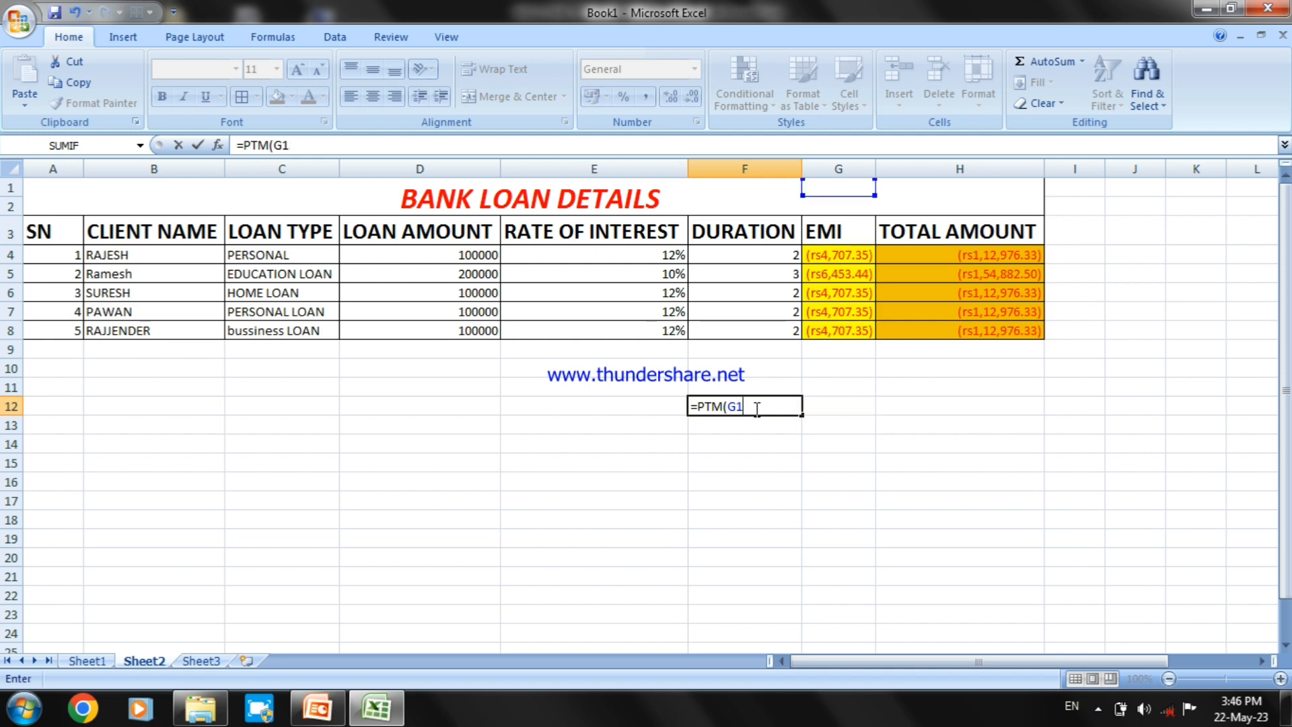
key("BackSpace")
left_click(850, 412)
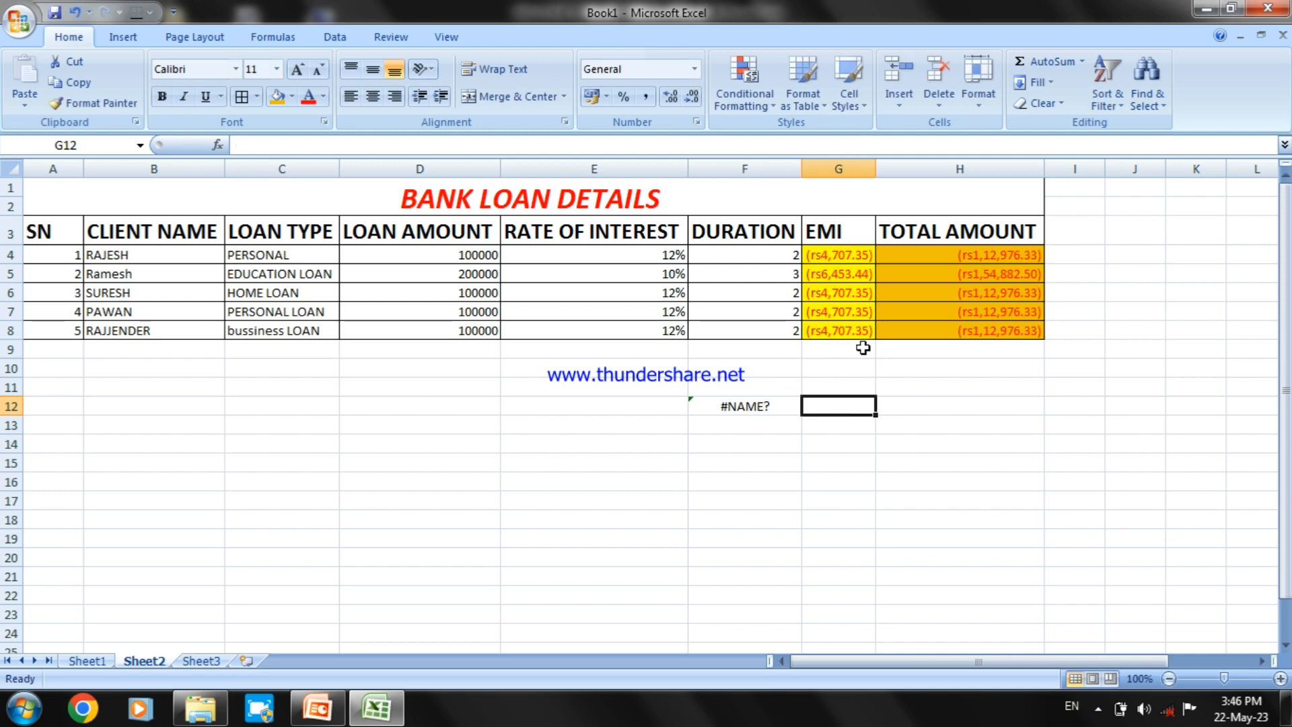
- Check the EMI formula in cell G4 and clear the trial formula from cell F12
left_click(842, 255)
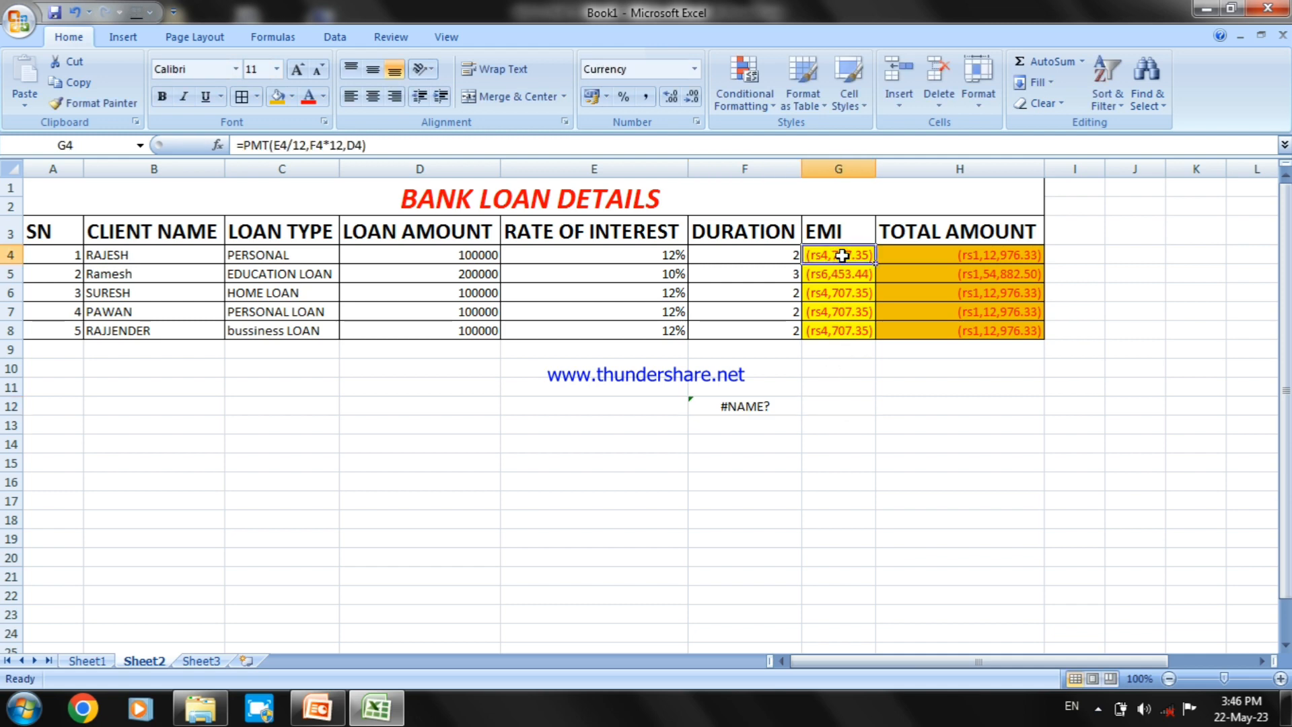
scroll(792, 274, "down", 1)
scroll(793, 332, "down", 1)
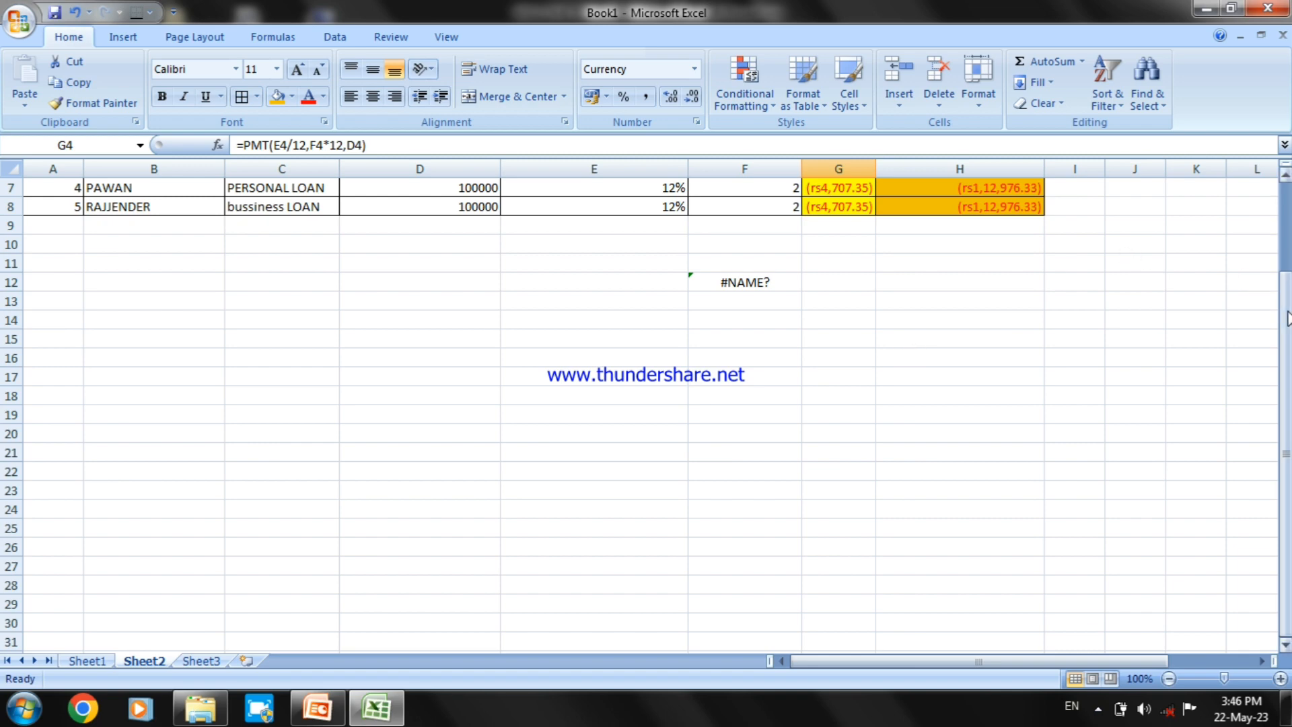
left_click_drag(1286, 306, 1288, 196)
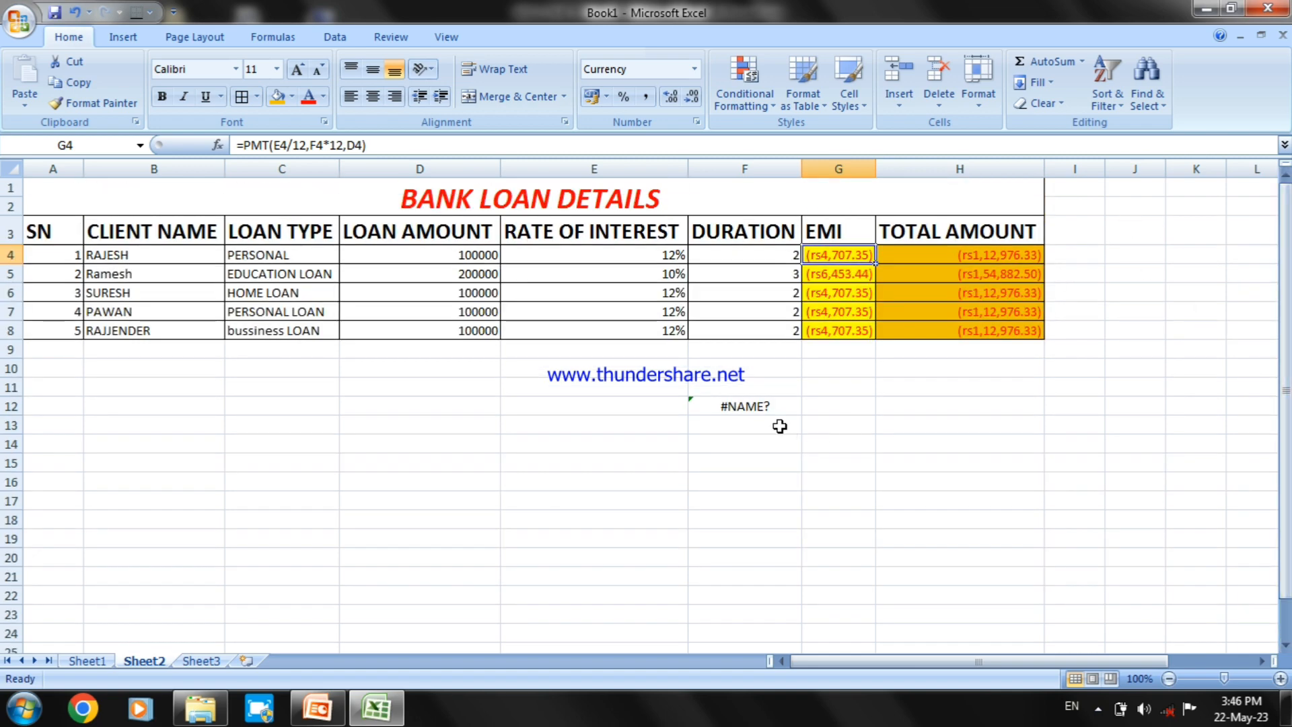
left_click(764, 406)
key("BackSpace")
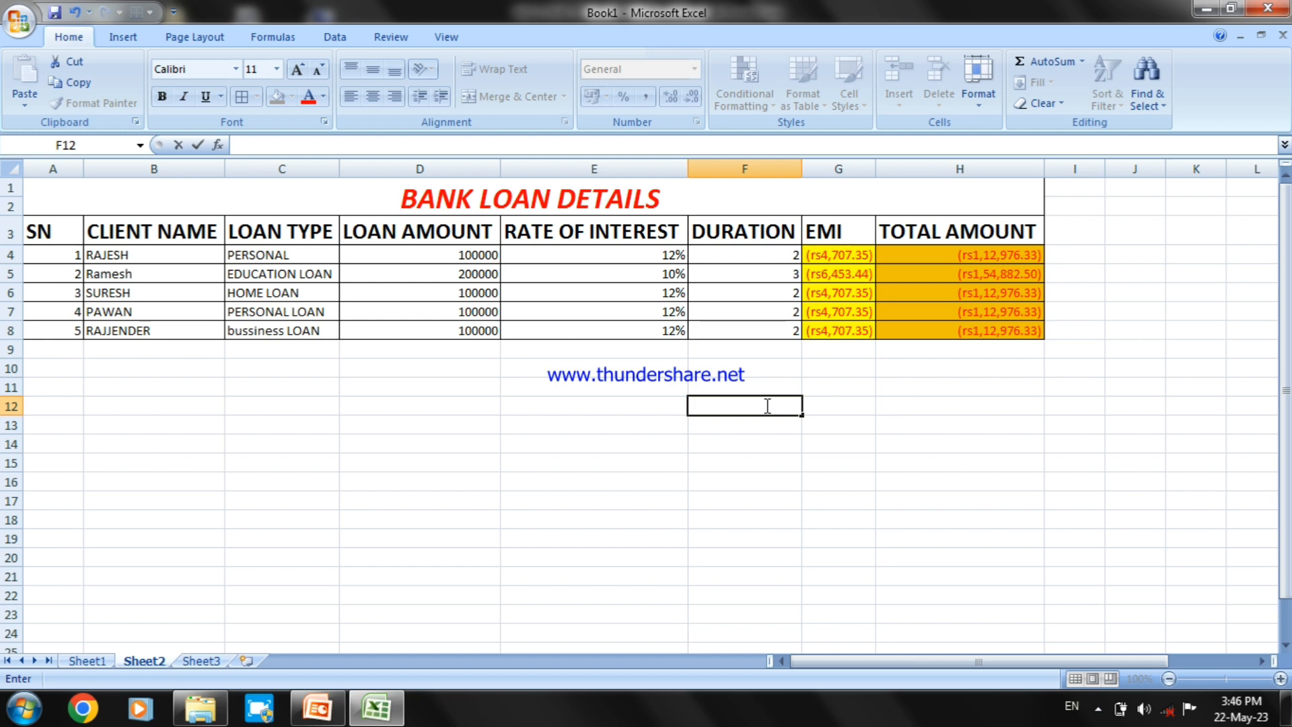
- Dismiss the color scheme prompt and examine the EMI formula in G4 and the total amount formula in H4
left_click(818, 251)
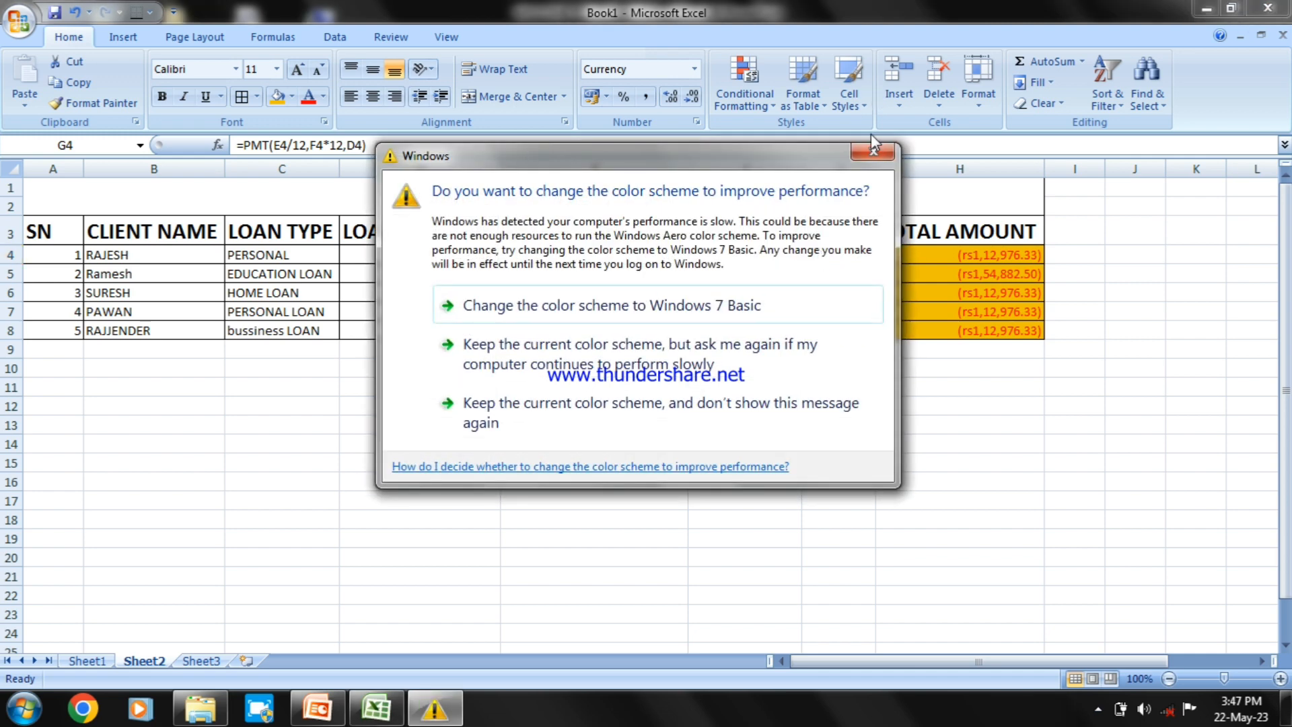
left_click(872, 148)
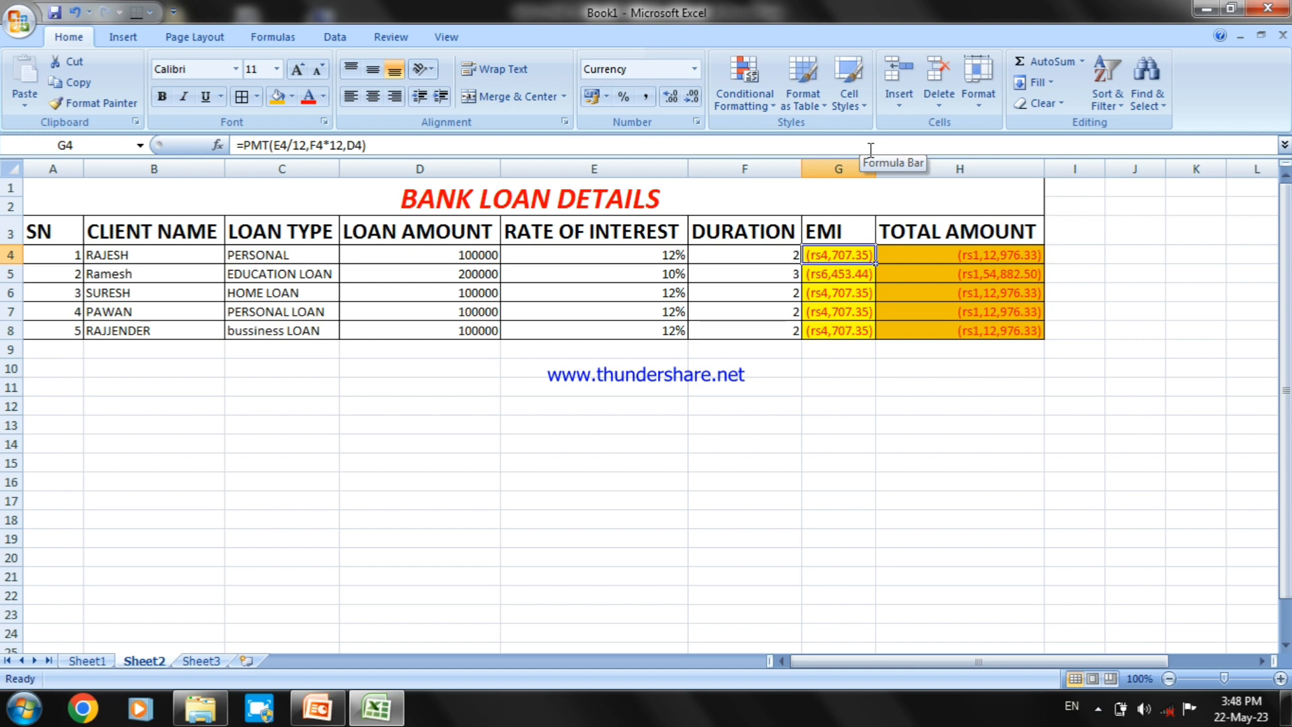
left_click(957, 255)
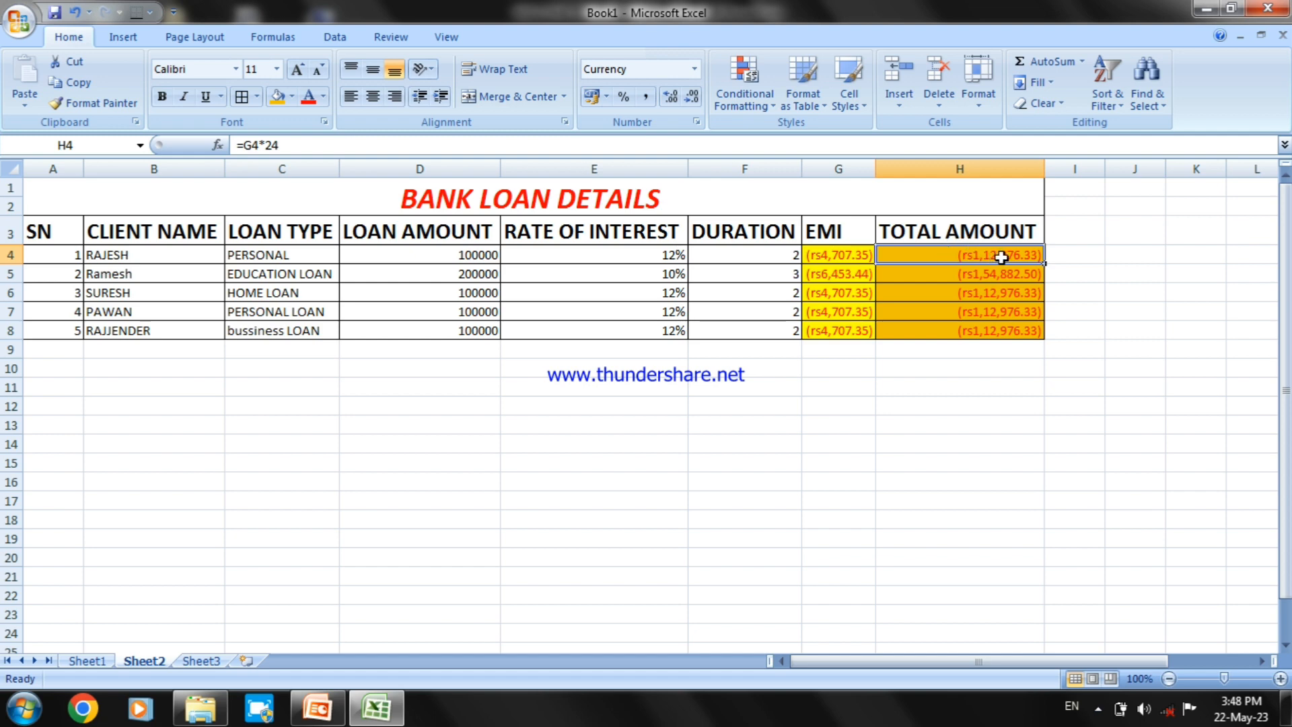
left_click(1090, 256)
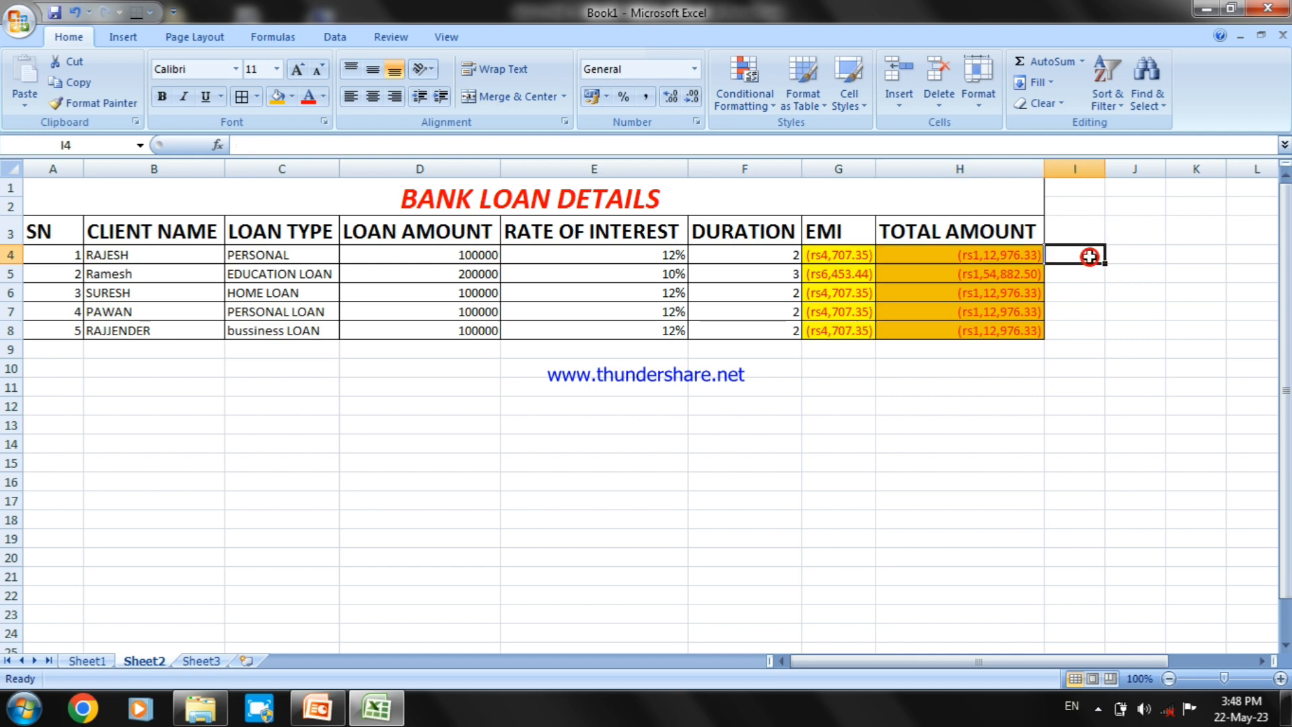
left_click(1016, 412)
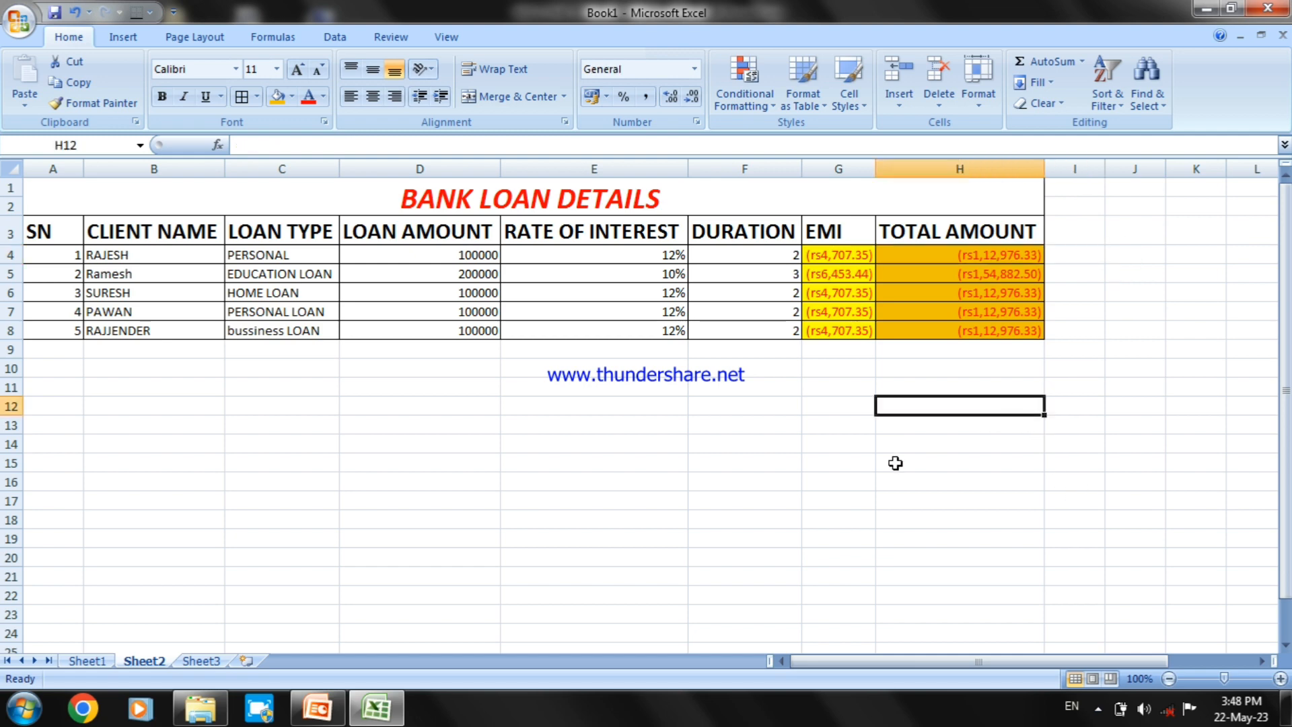
- Enter 12976.33 in the empty cell H12 below the total amounts and dismiss the color scheme prompt
type("12")
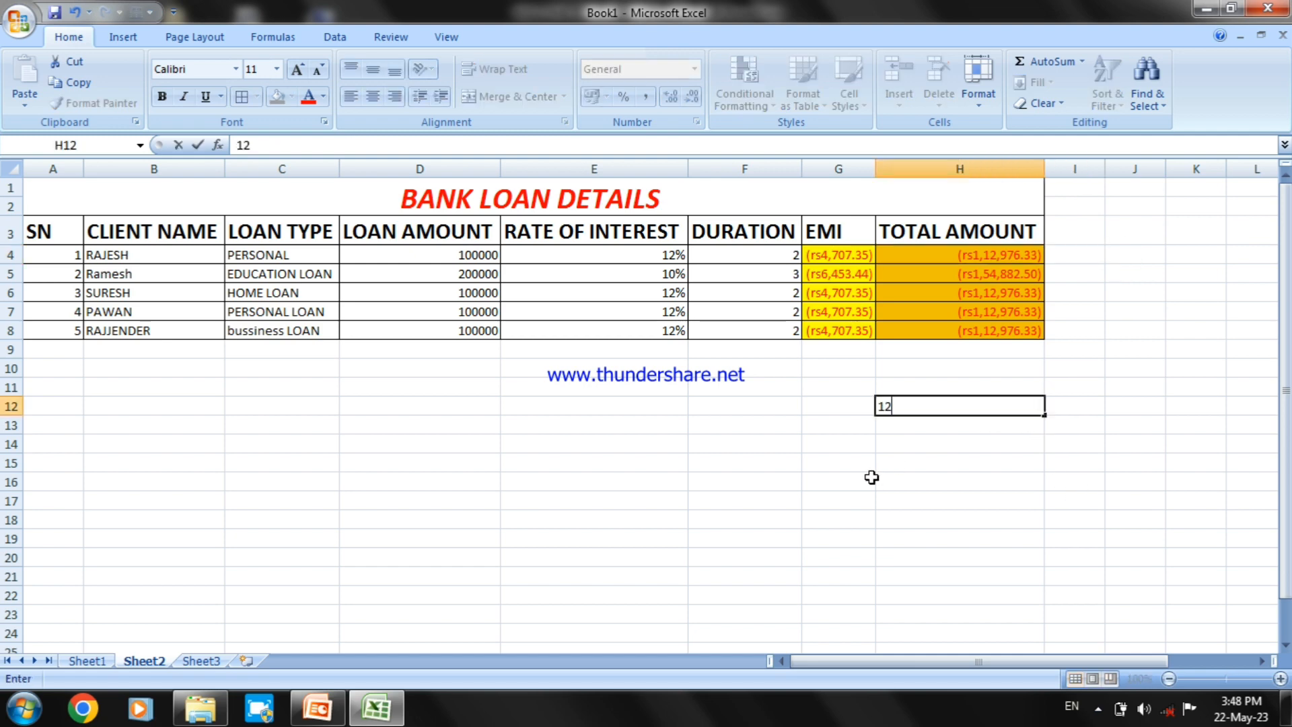
type("976.33")
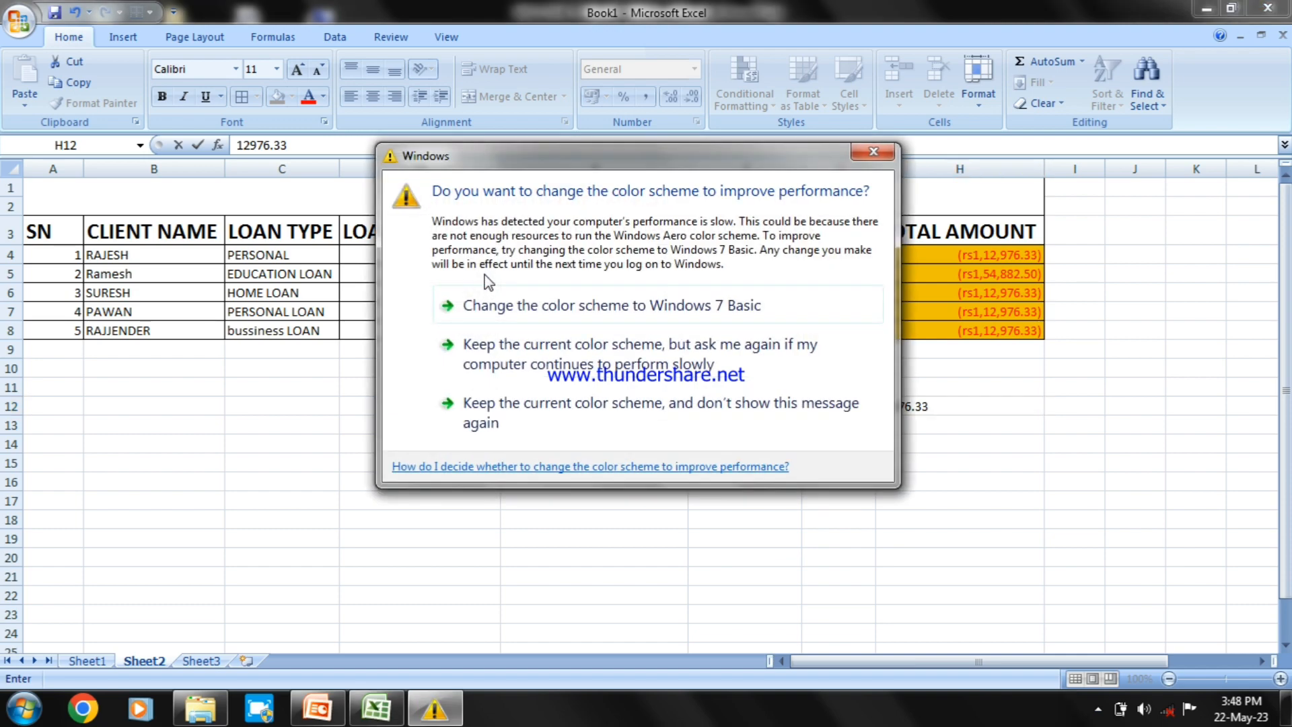
left_click(873, 154)
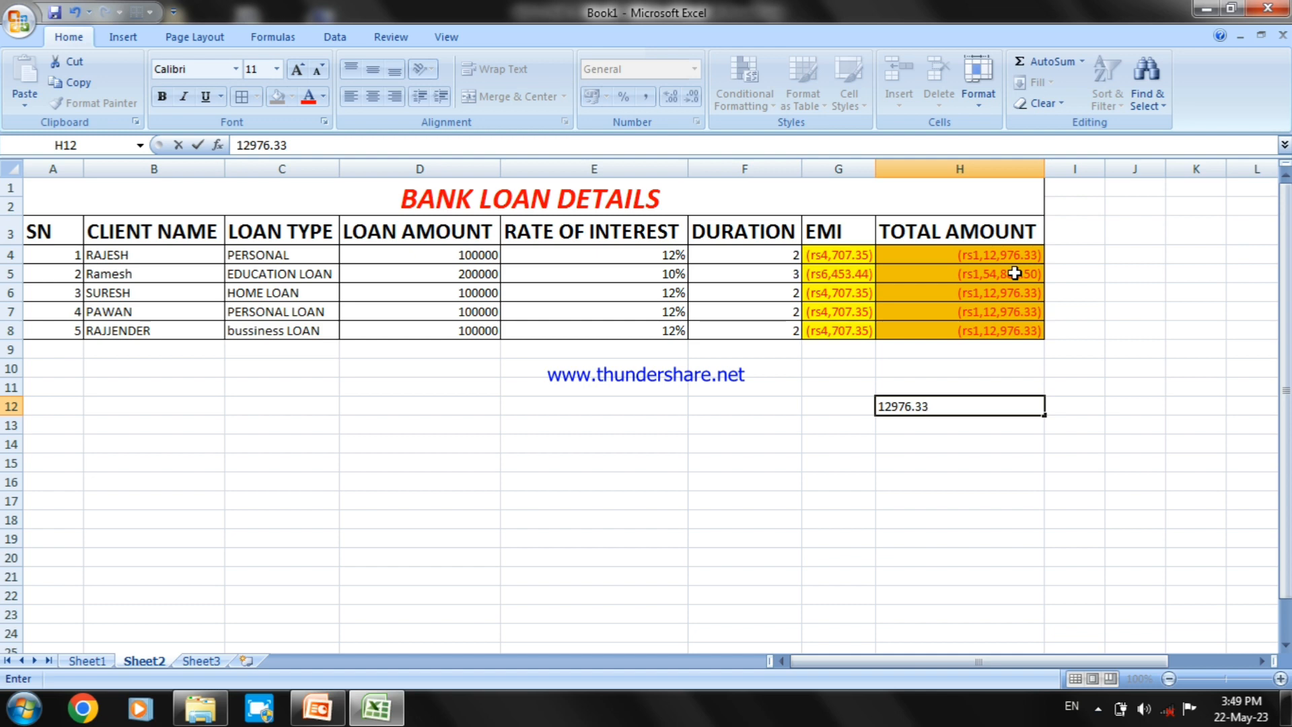
left_click(970, 484)
- Clear the trial value from cell H12 and close the color scheme prompt without choosing an option
left_click(1015, 411)
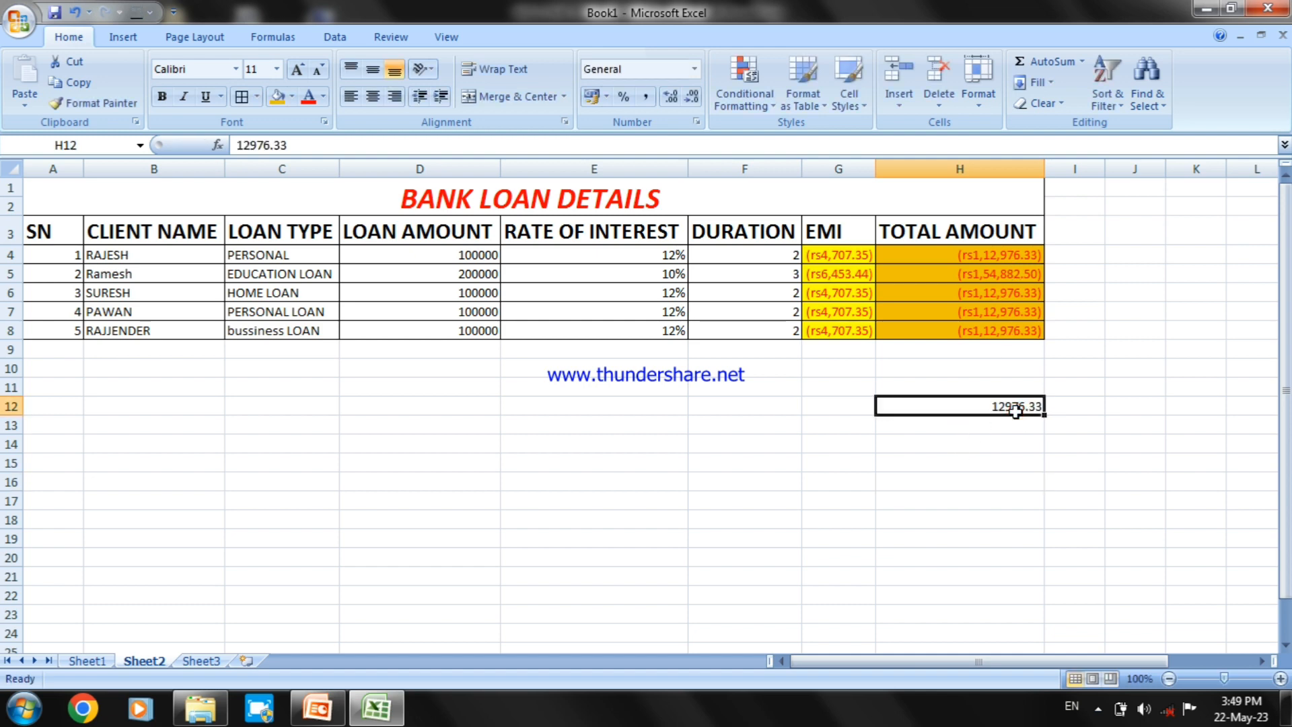
key("BackSpace")
left_click(840, 389)
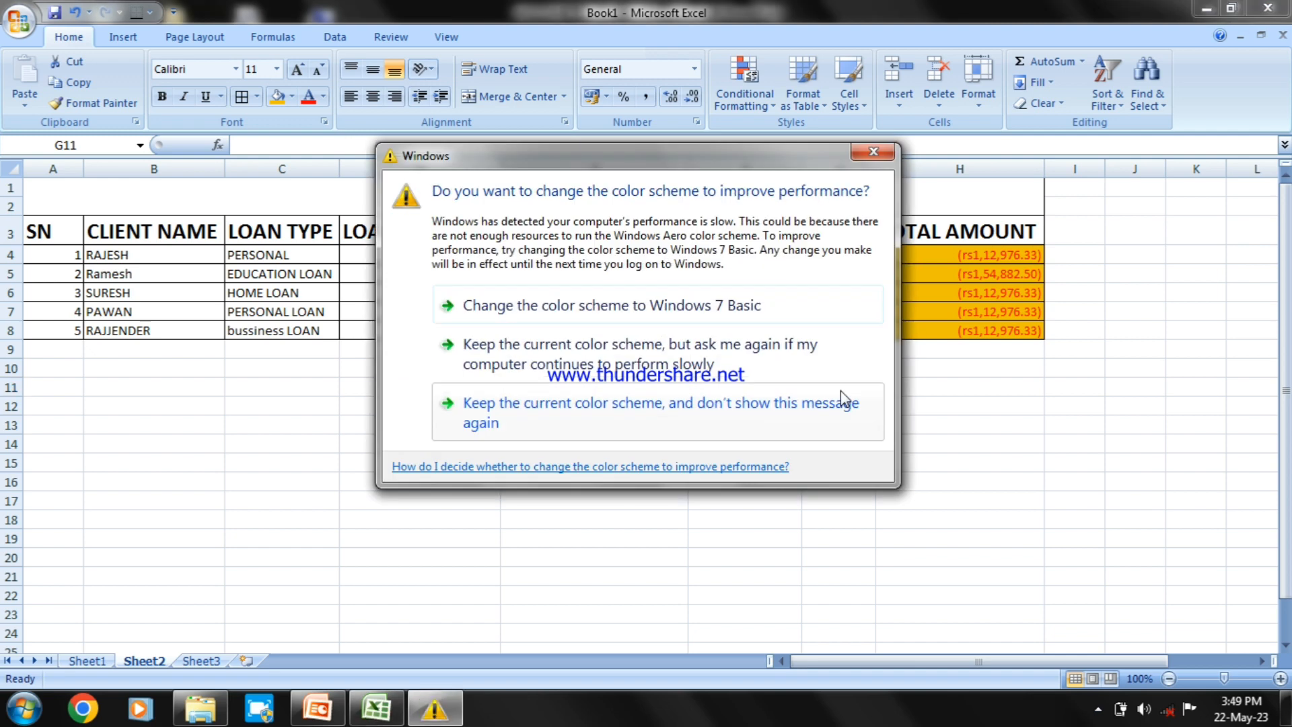
left_click(885, 149)
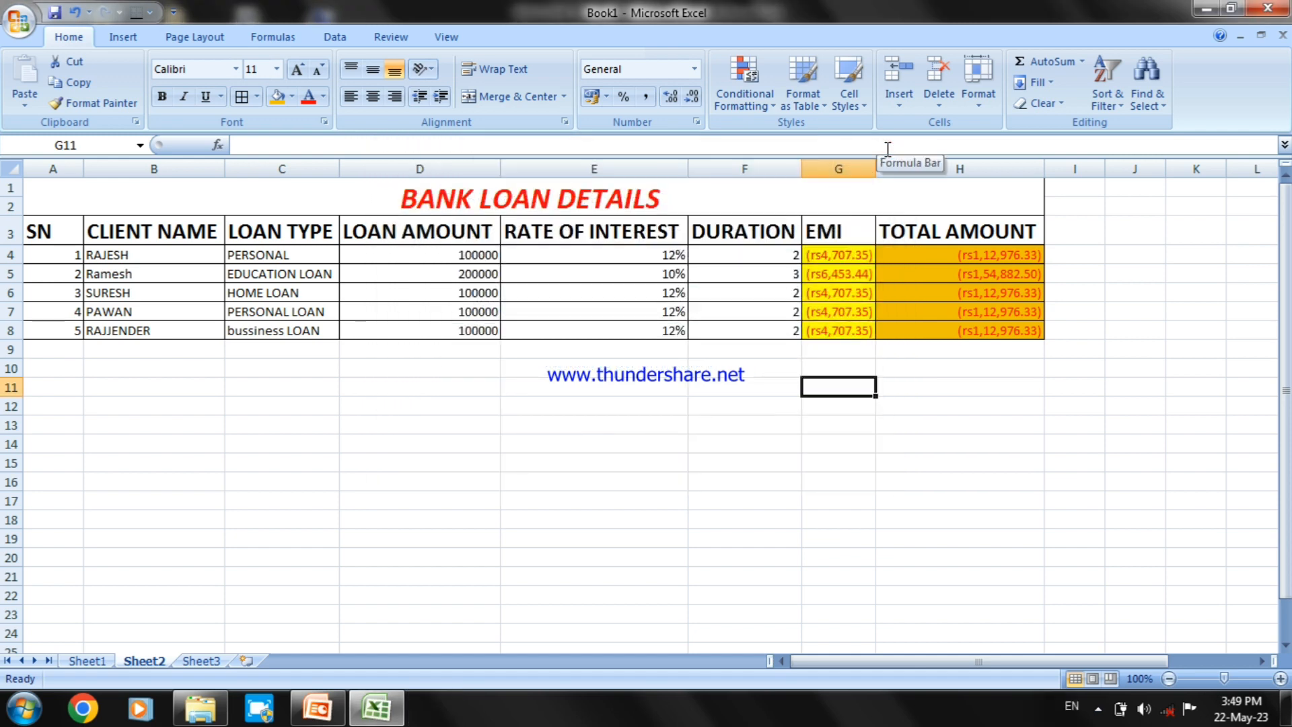